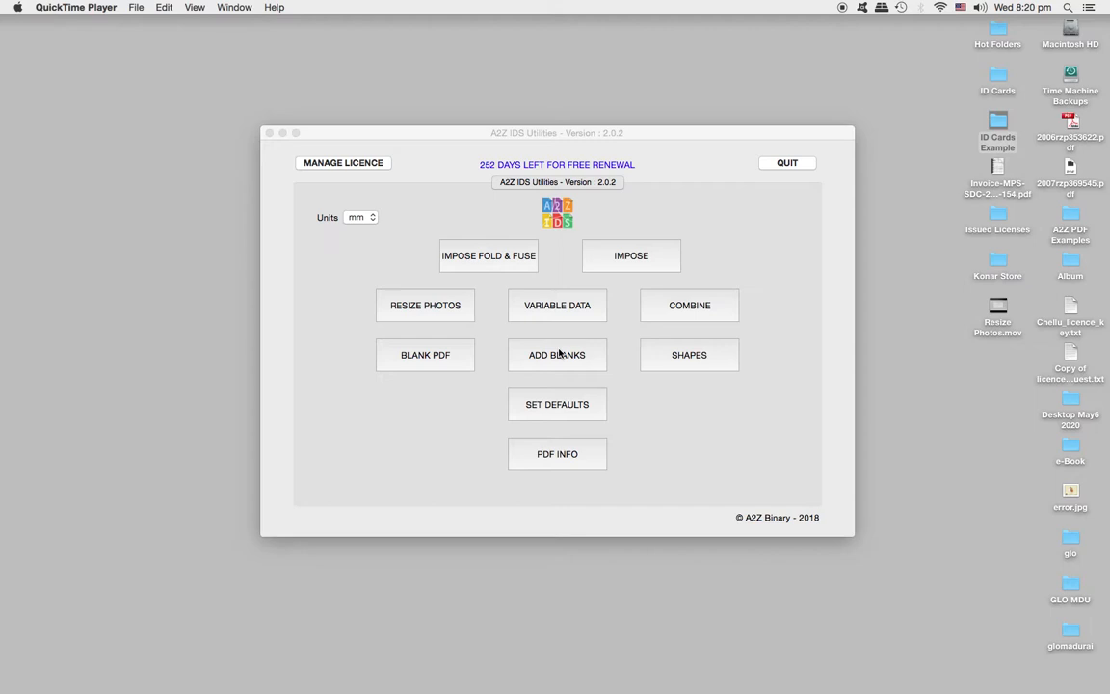
Step: Open the Edited Pictures folder inside ID Cards Example on the desktop and preview blank.pdf
click(1001, 125)
double_click(1001, 125)
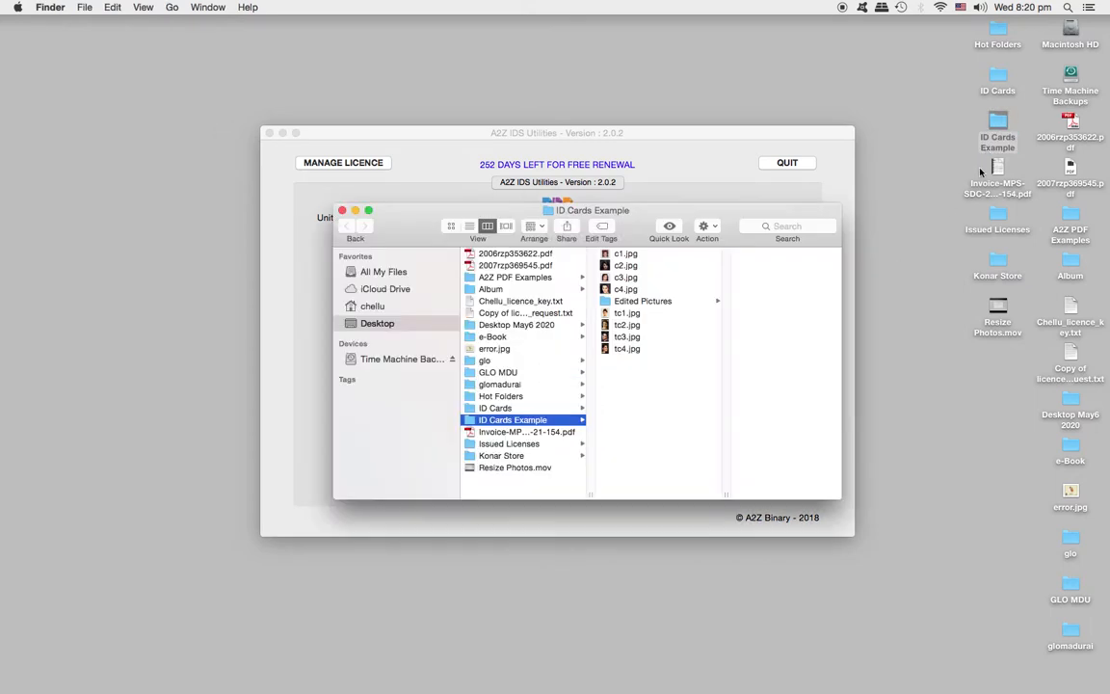
click(633, 301)
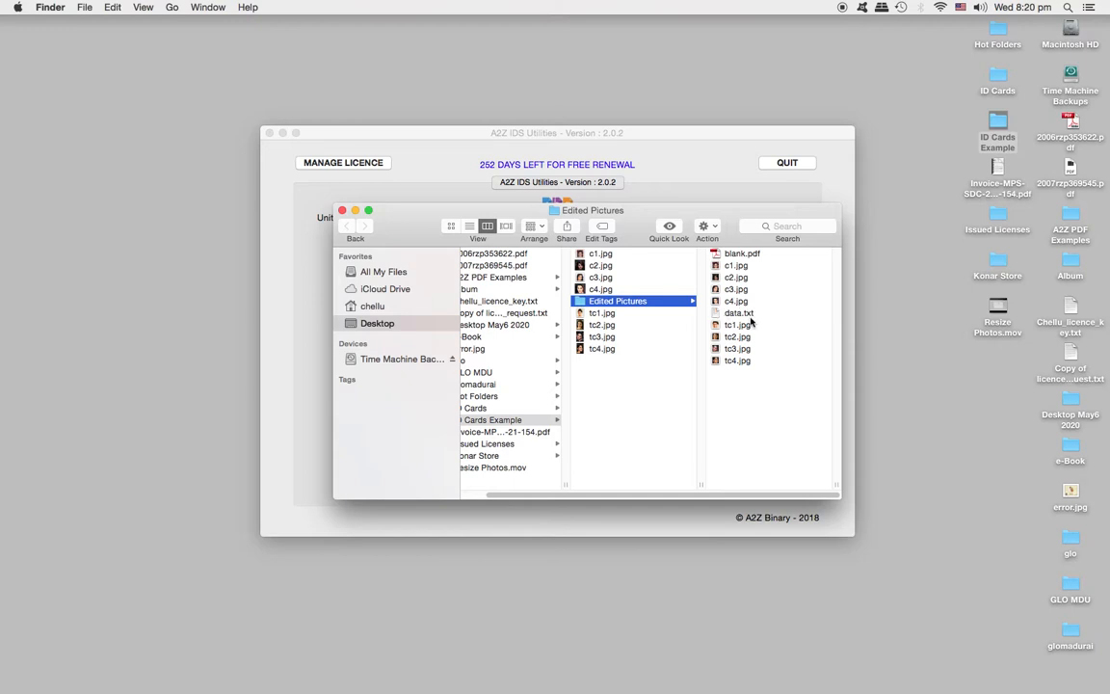
click(742, 256)
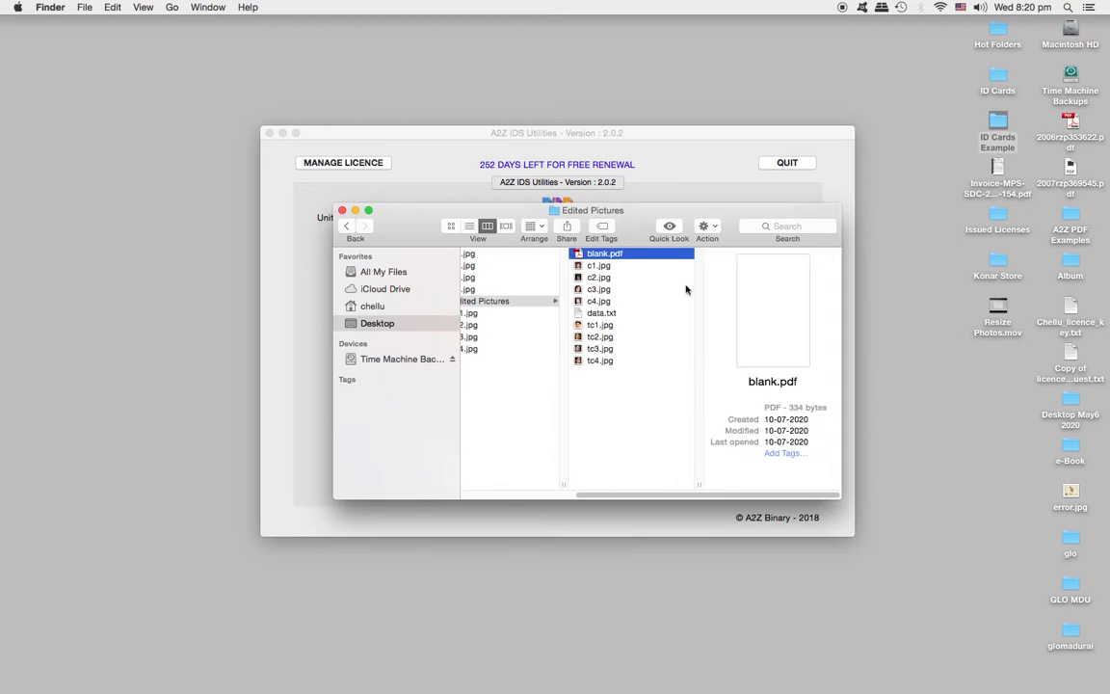
Step: Open data.txt, examine its heading row and the picture, name and address columns, and close it
click(599, 316)
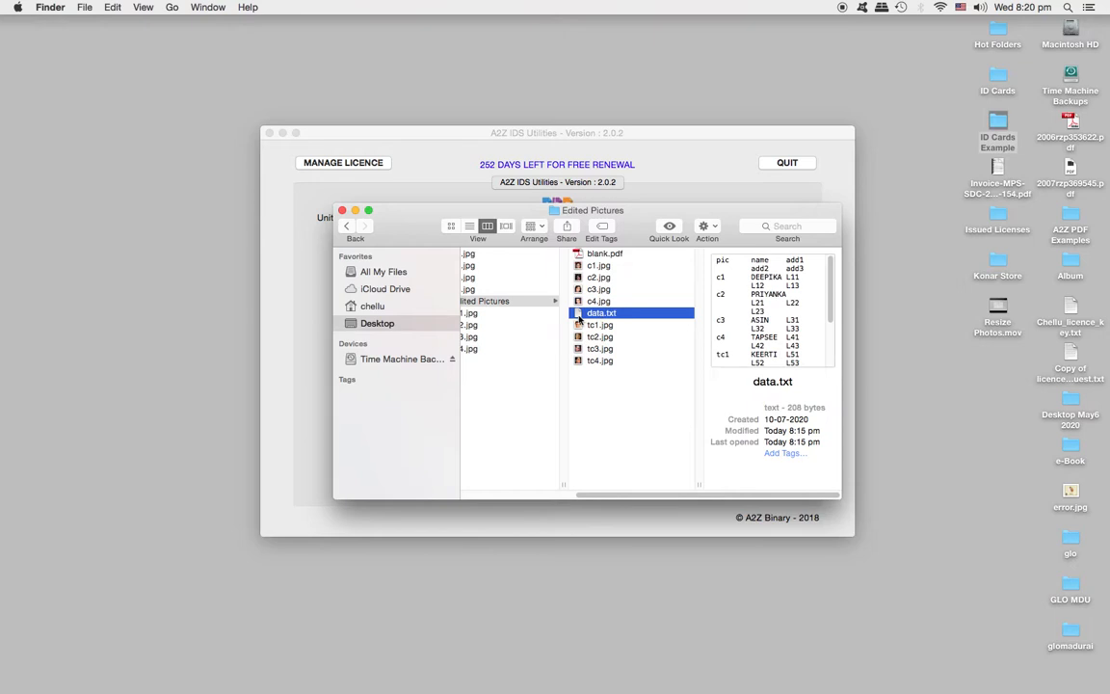
double_click(577, 316)
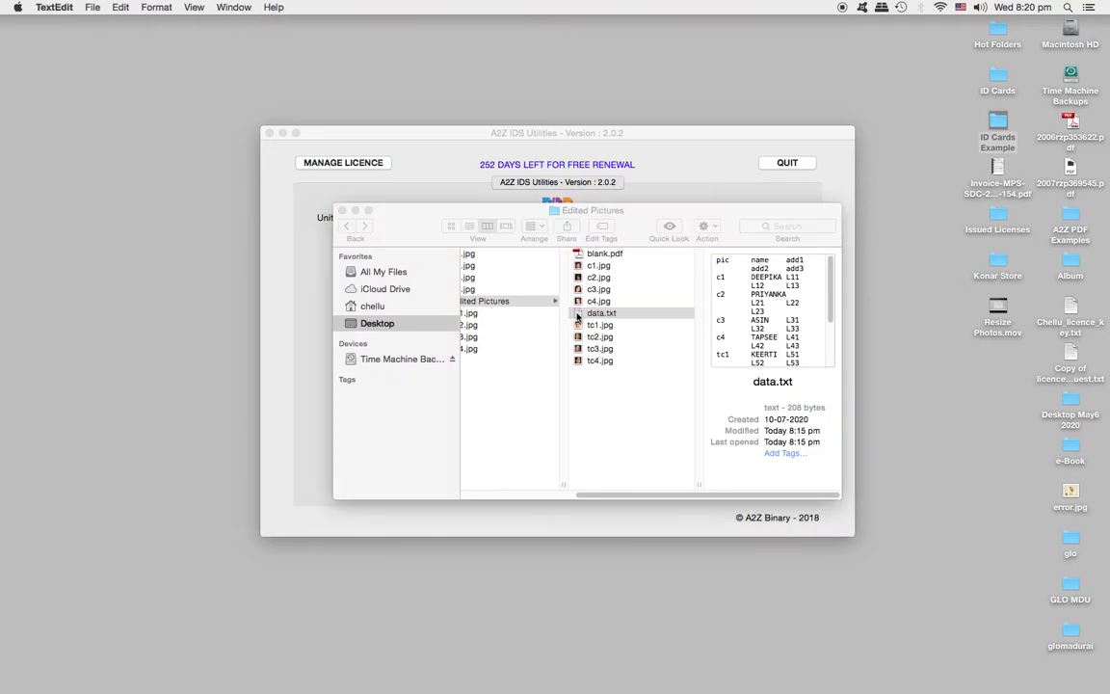
drag(367, 186, 725, 296)
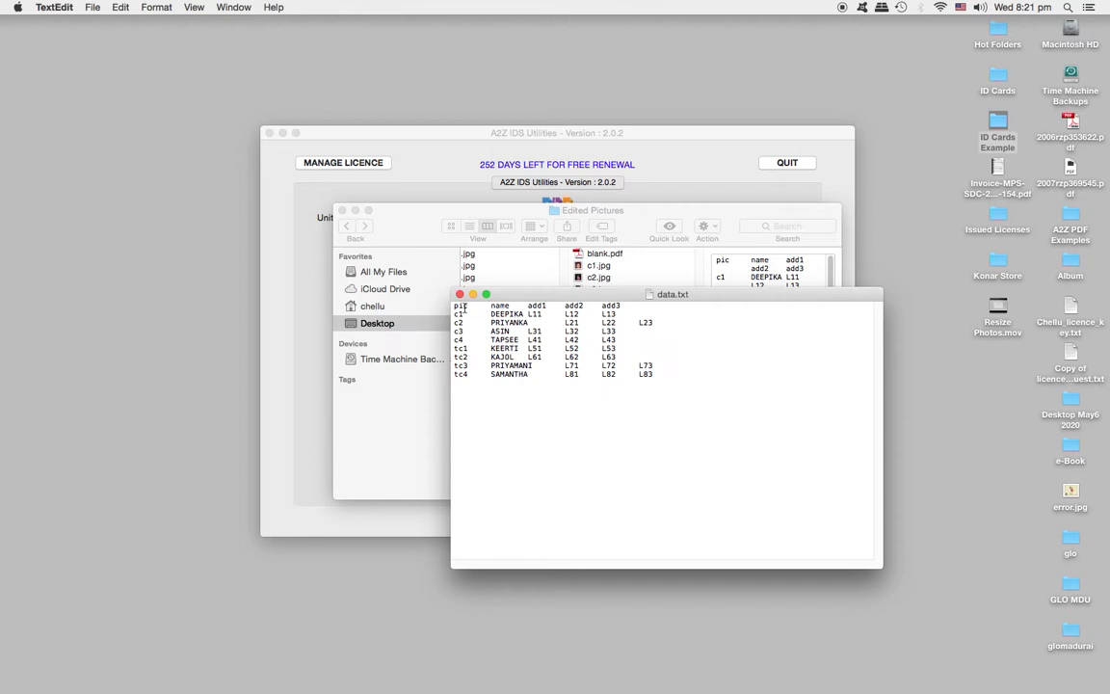
drag(521, 294, 664, 384)
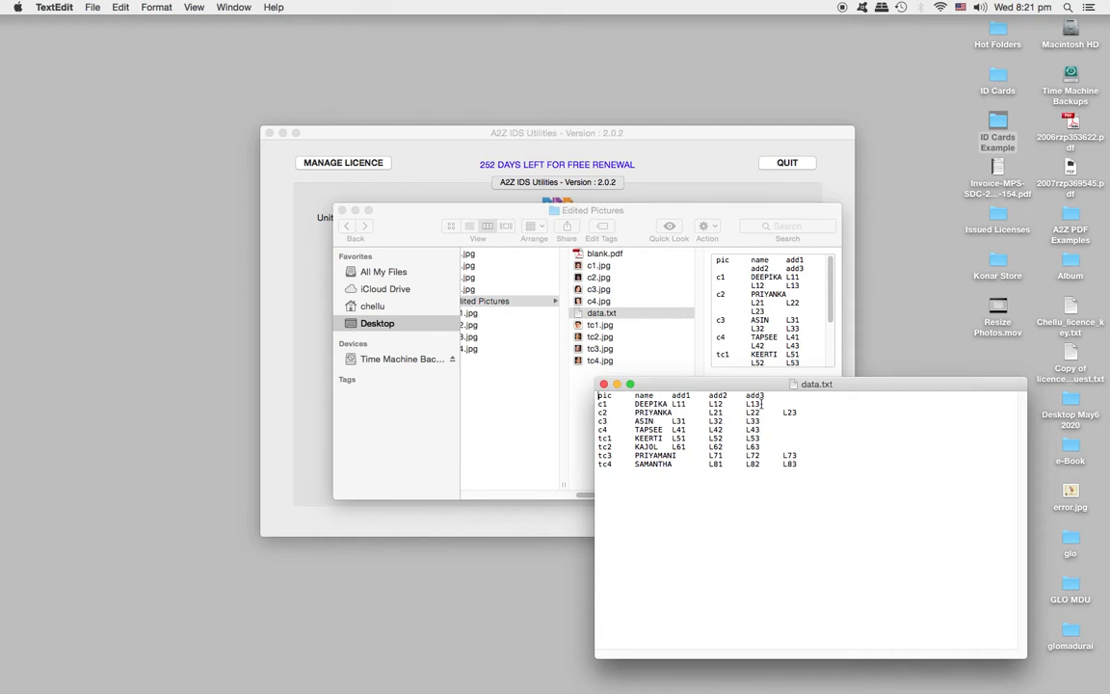
click(604, 384)
Step: Select blank.pdf and move the Edited Pictures window aside so the utility's tool choices are uncovered
drag(417, 227, 685, 257)
click(874, 283)
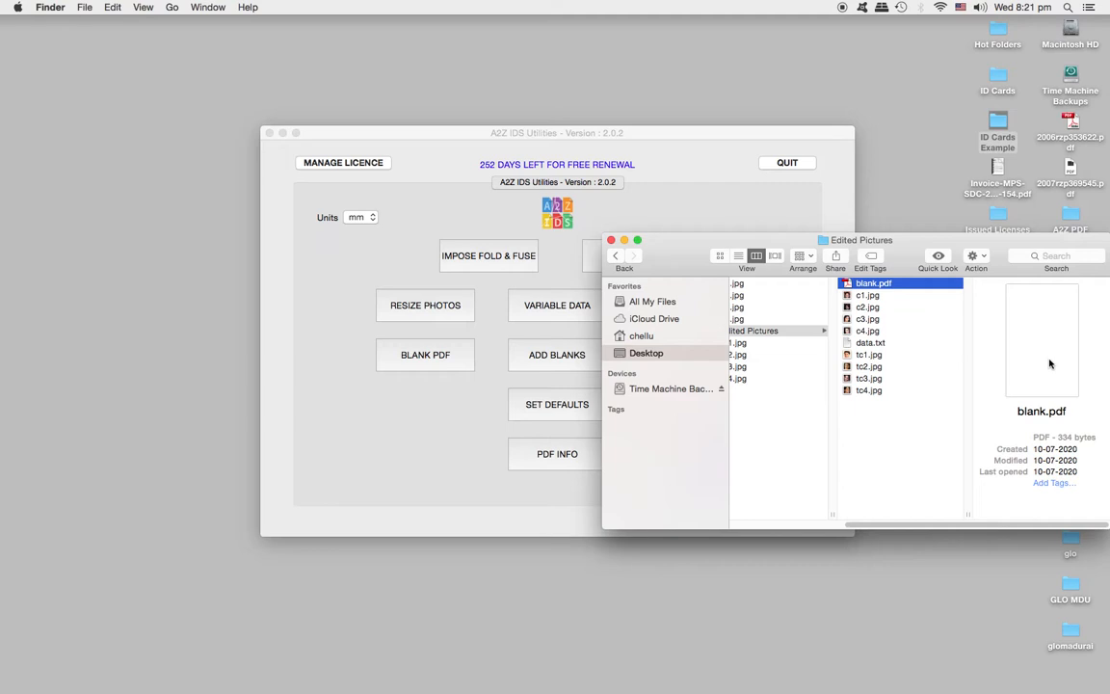
drag(680, 262, 707, 258)
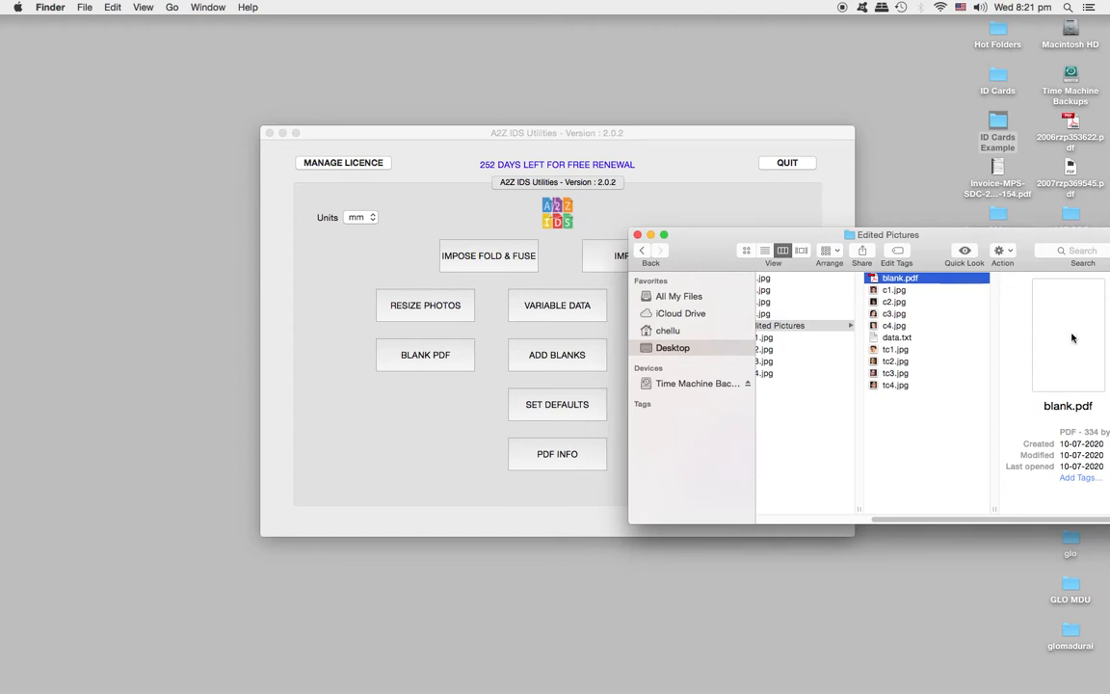
drag(719, 255, 846, 289)
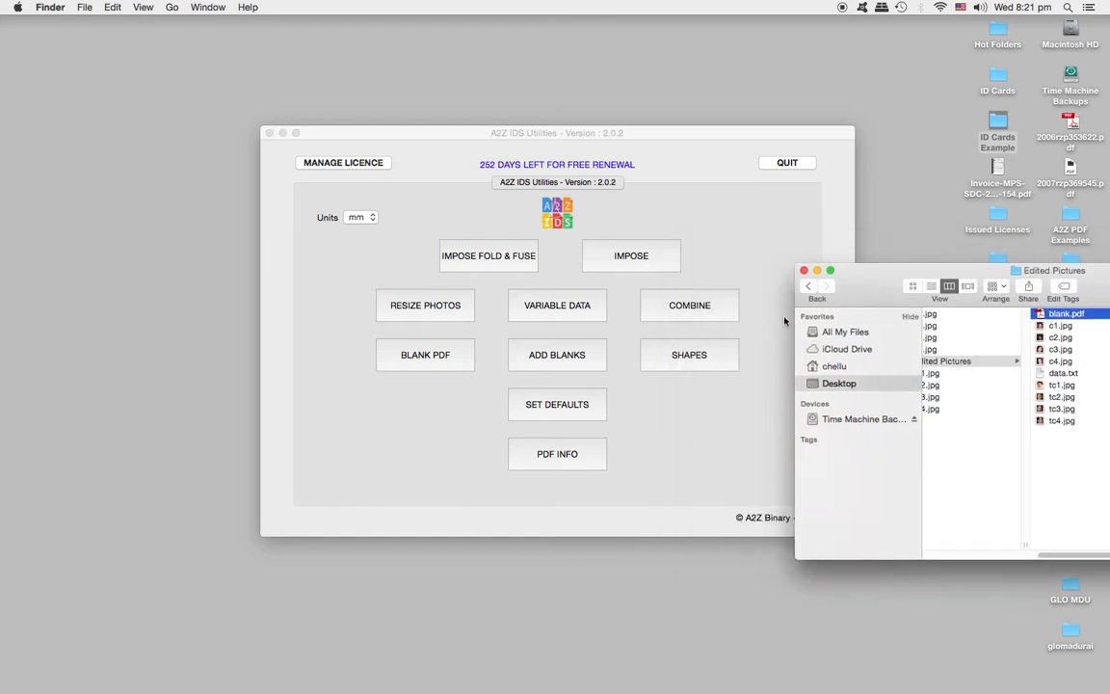
Step: Set up a box in the Shapes tool with a width of 57 mm and a height of 89 mm
click(686, 358)
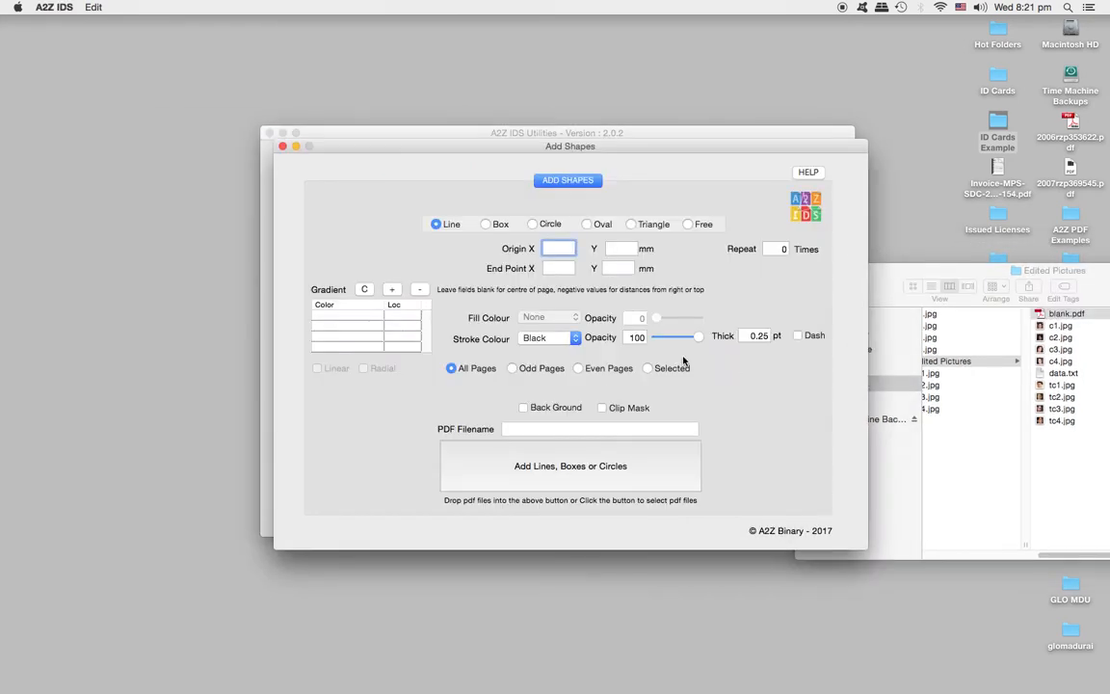
click(487, 224)
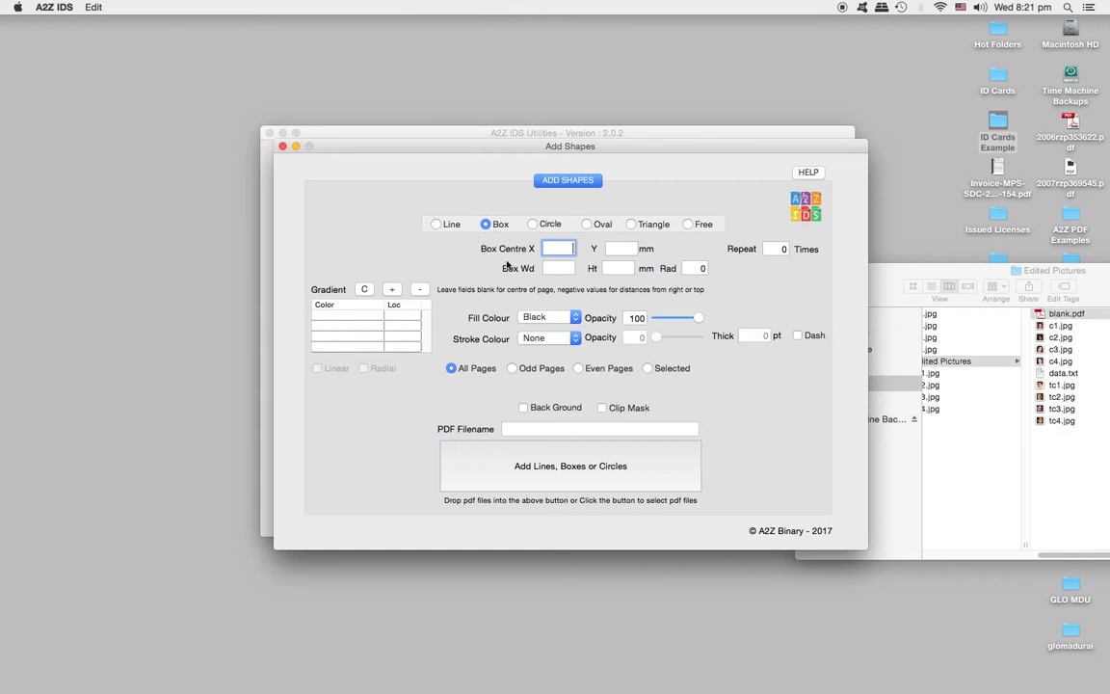
click(551, 267)
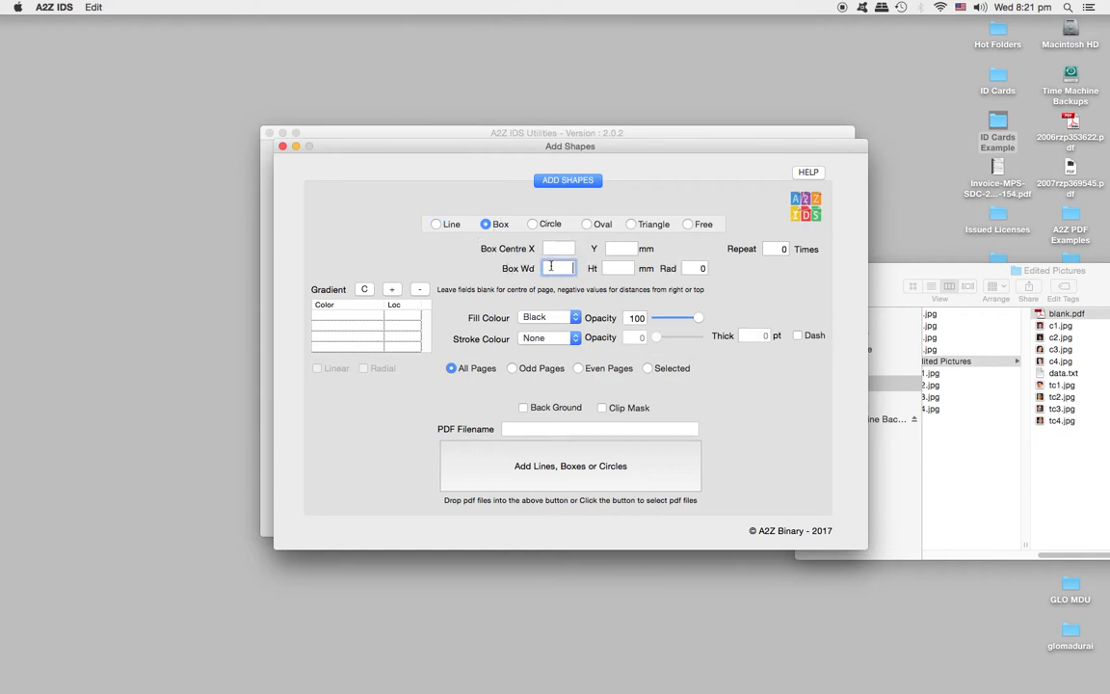
text(57)
click(627, 268)
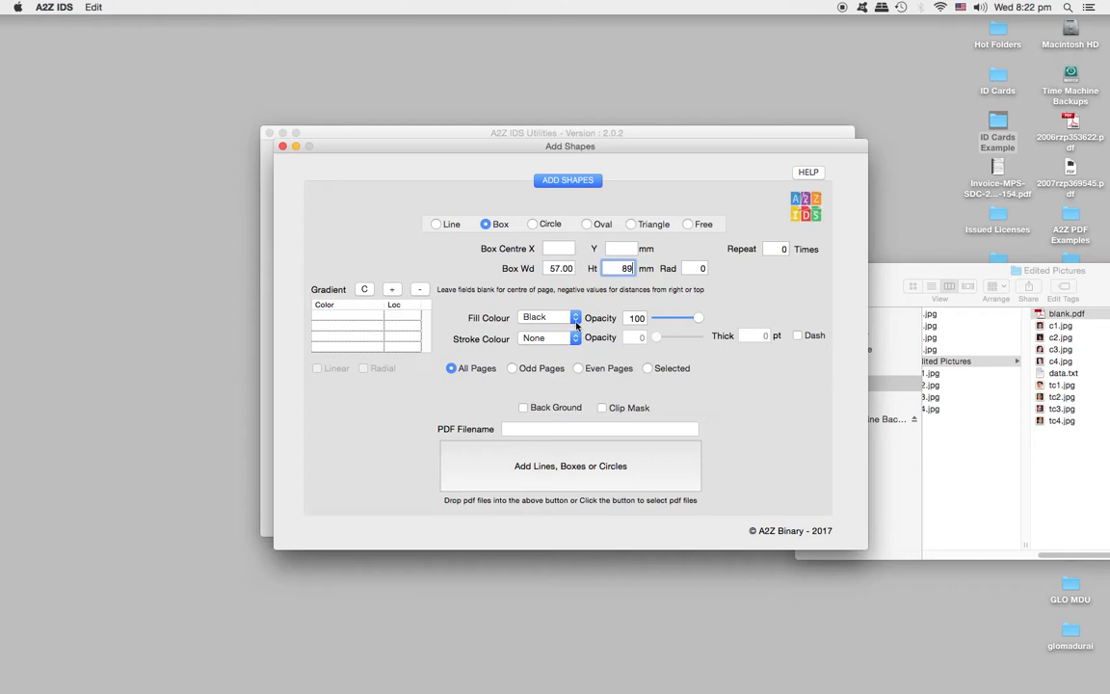
Step: Define a custom box fill of 30% cyan and add it as the first gradient colour
click(577, 320)
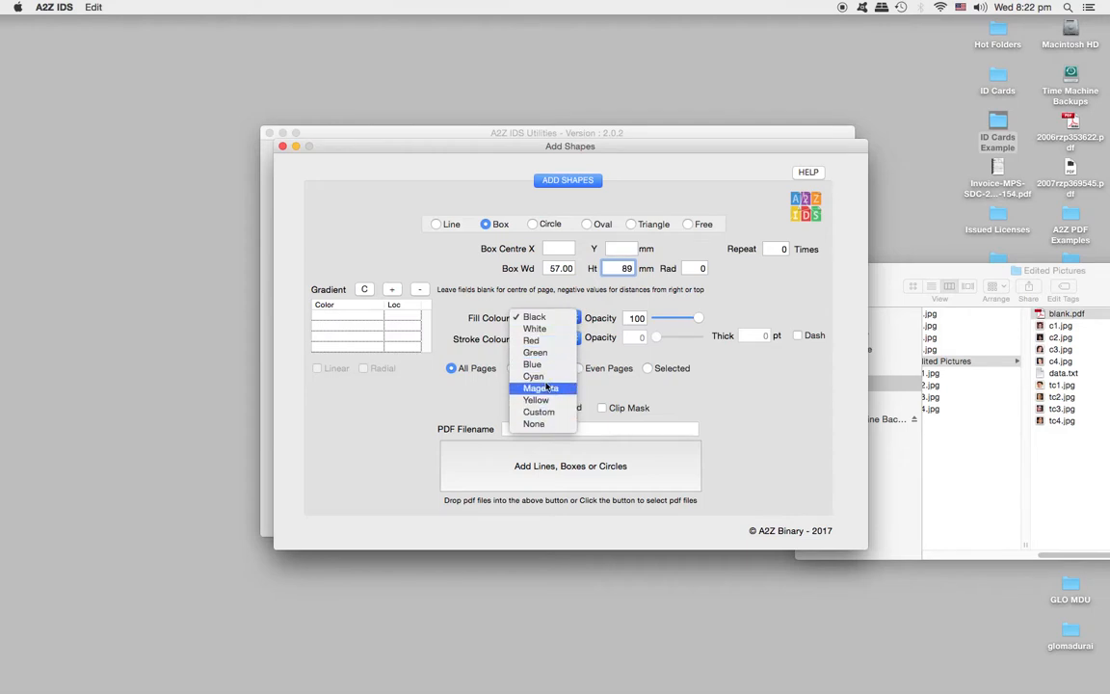
click(540, 411)
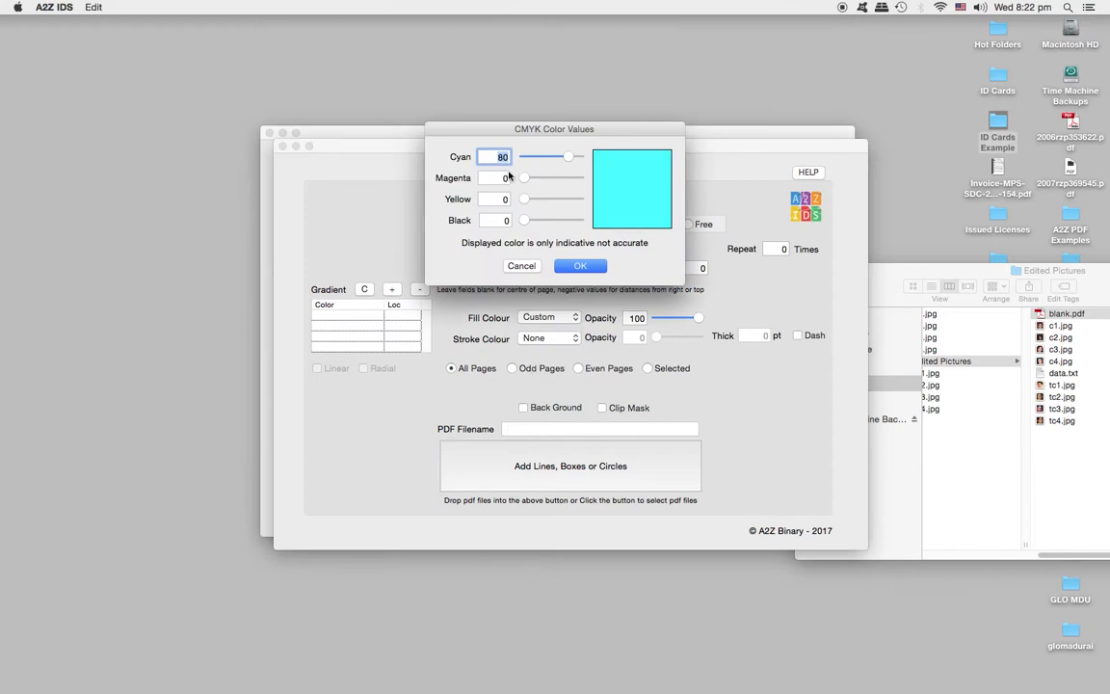
text(30)
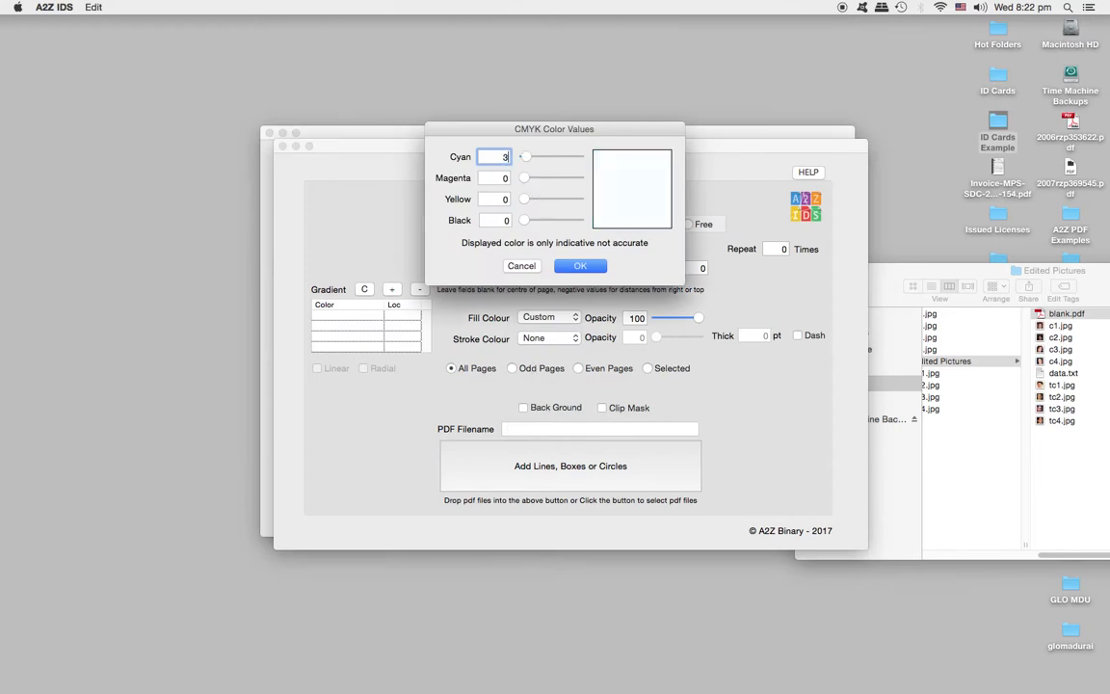
click(583, 267)
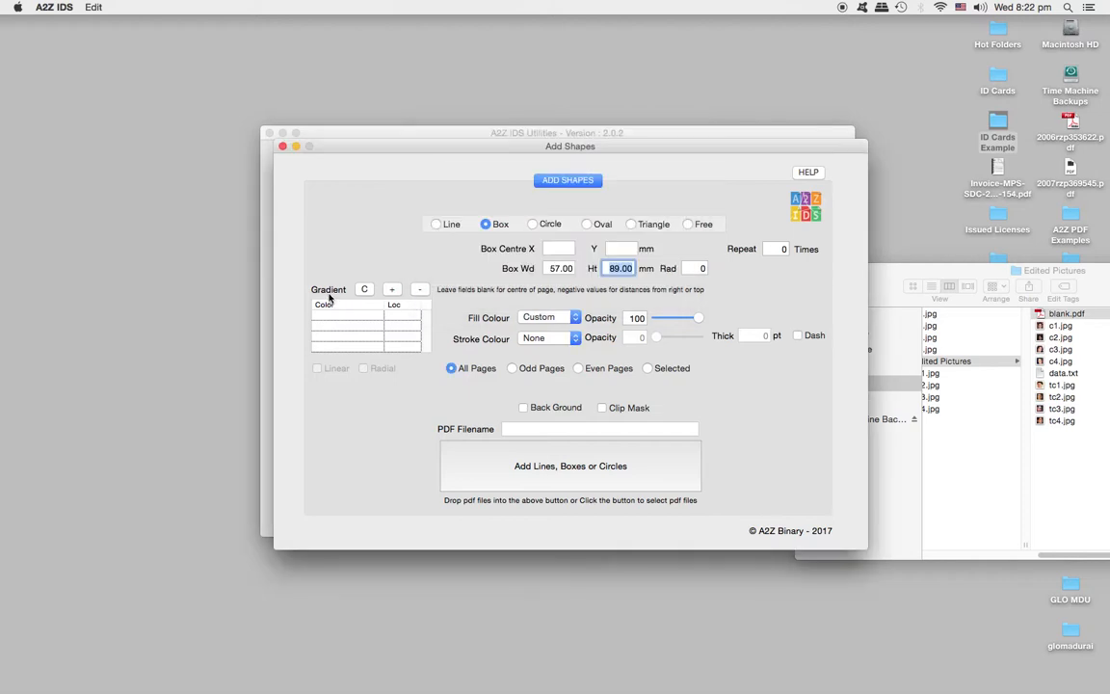
click(394, 291)
Step: Change the custom box fill to 80% cyan and add it as the second gradient colour
click(575, 318)
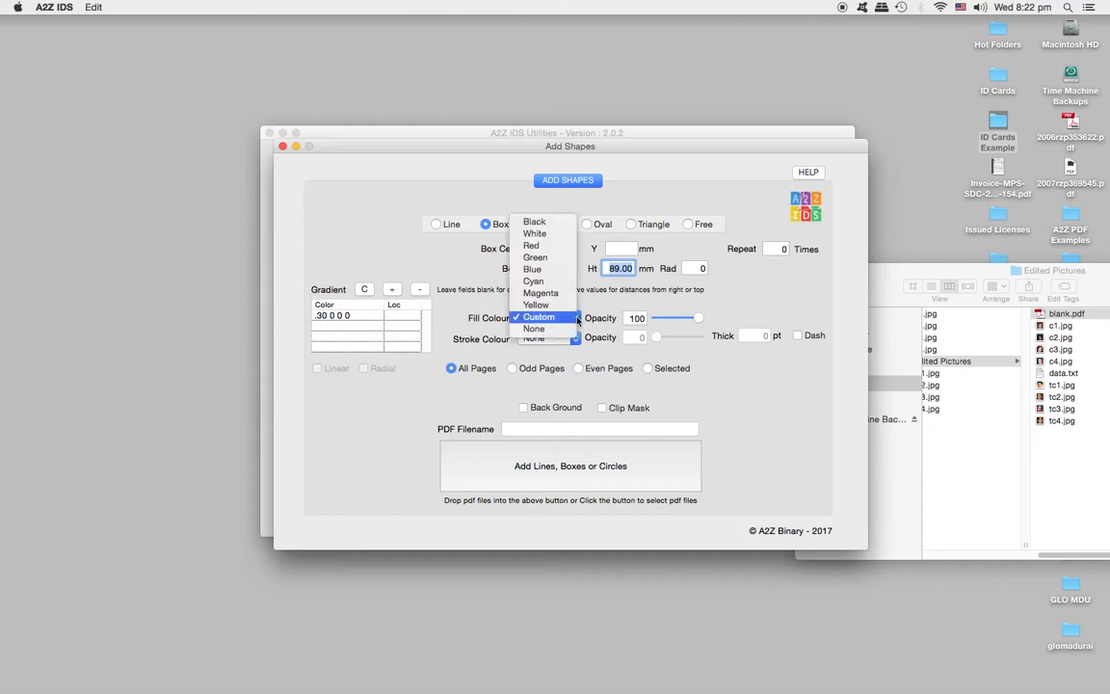
click(539, 317)
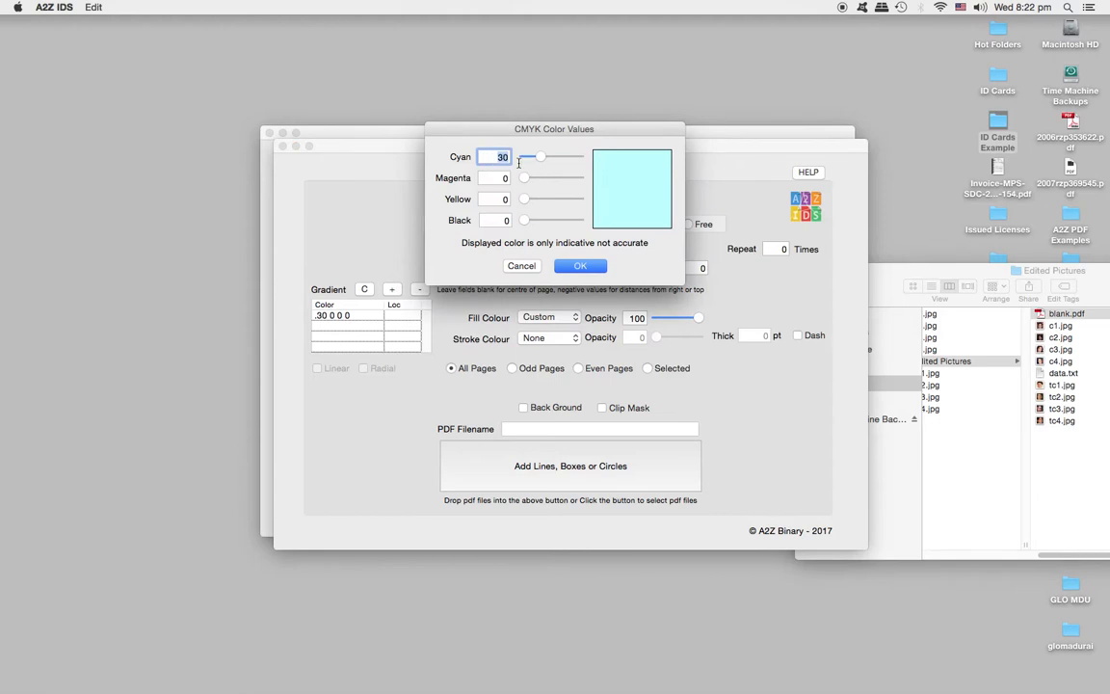
text(80)
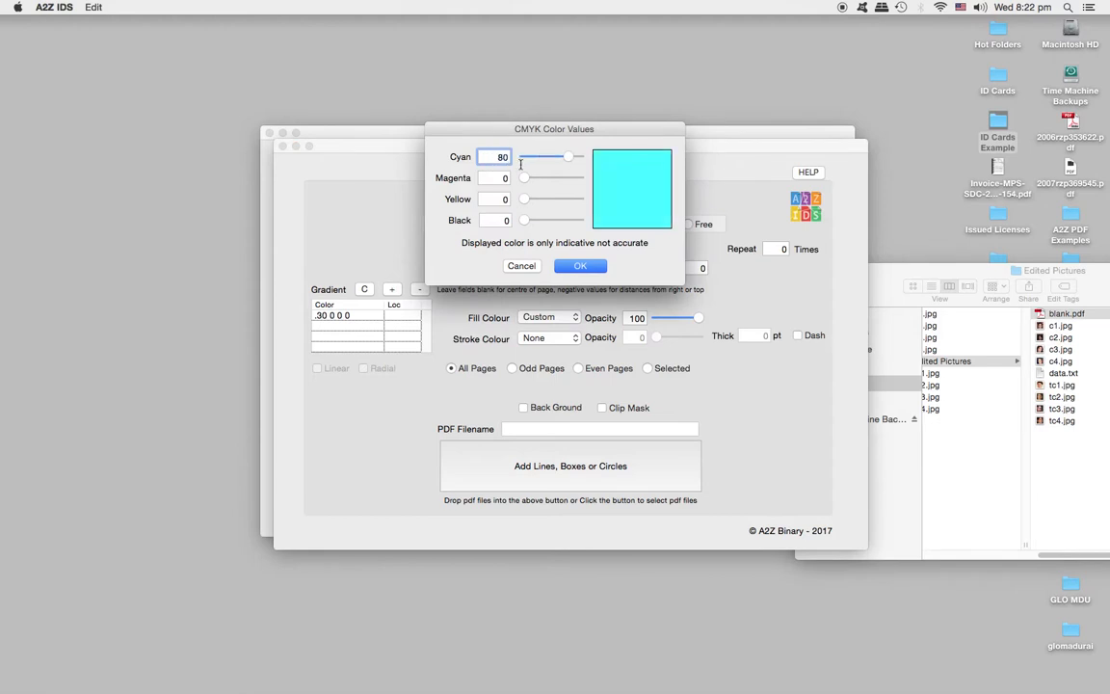
click(579, 266)
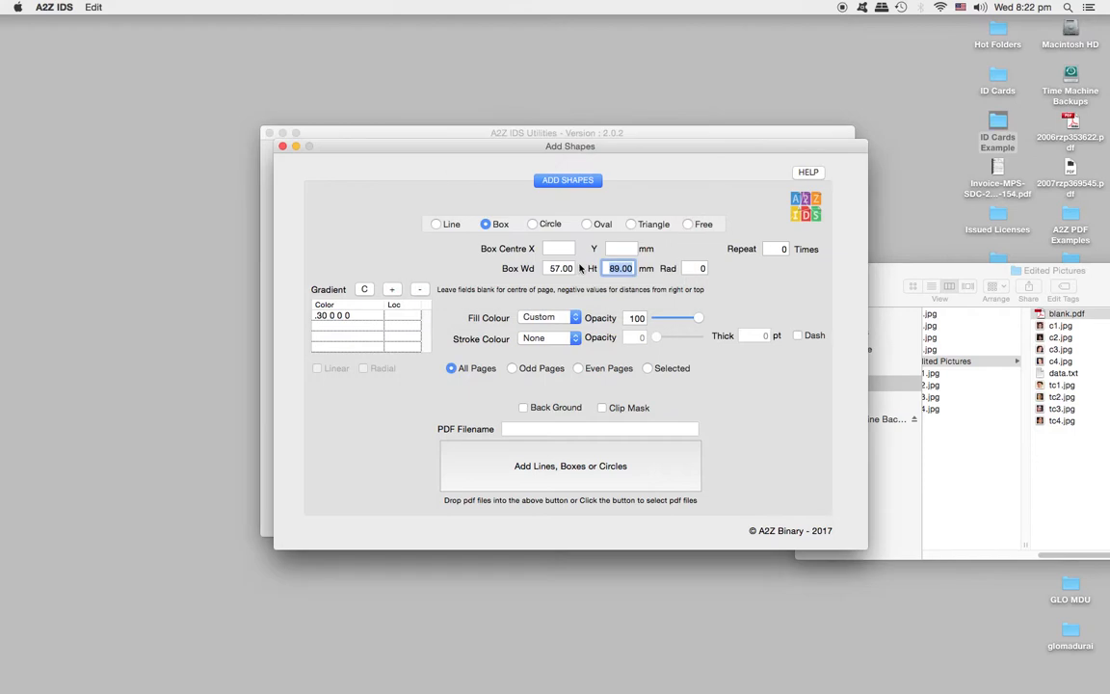
click(392, 290)
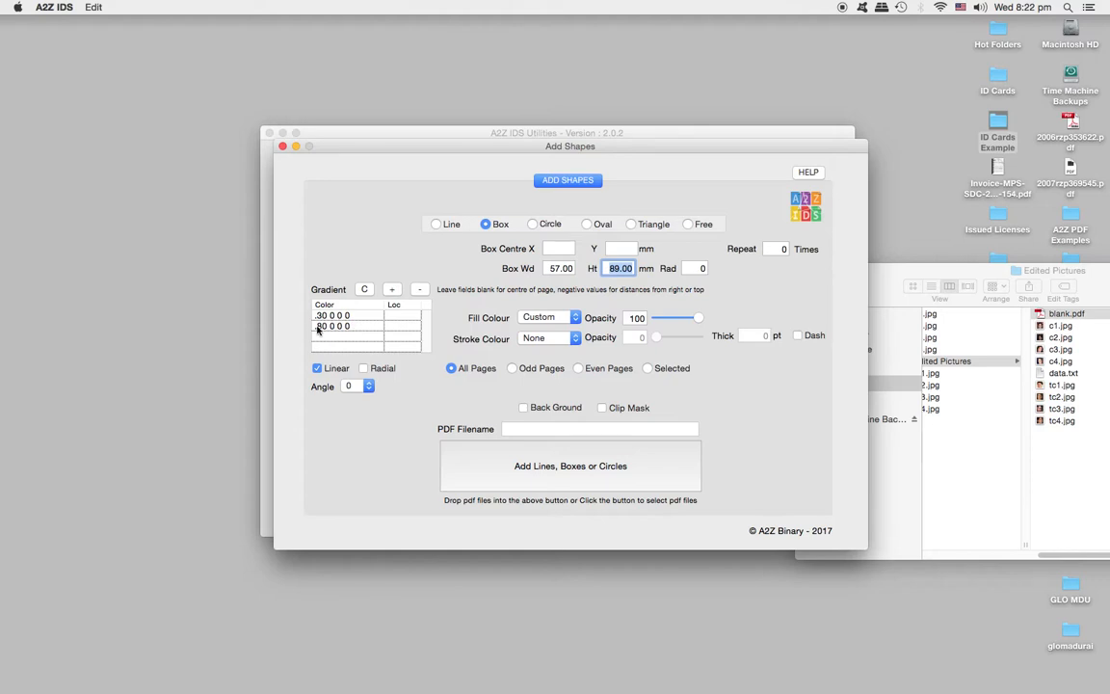
Step: Set the linear gradient's angle to 90 and add the box to blank.pdf from the Edited Pictures folder
click(368, 387)
click(354, 398)
click(1041, 317)
drag(1042, 317, 569, 470)
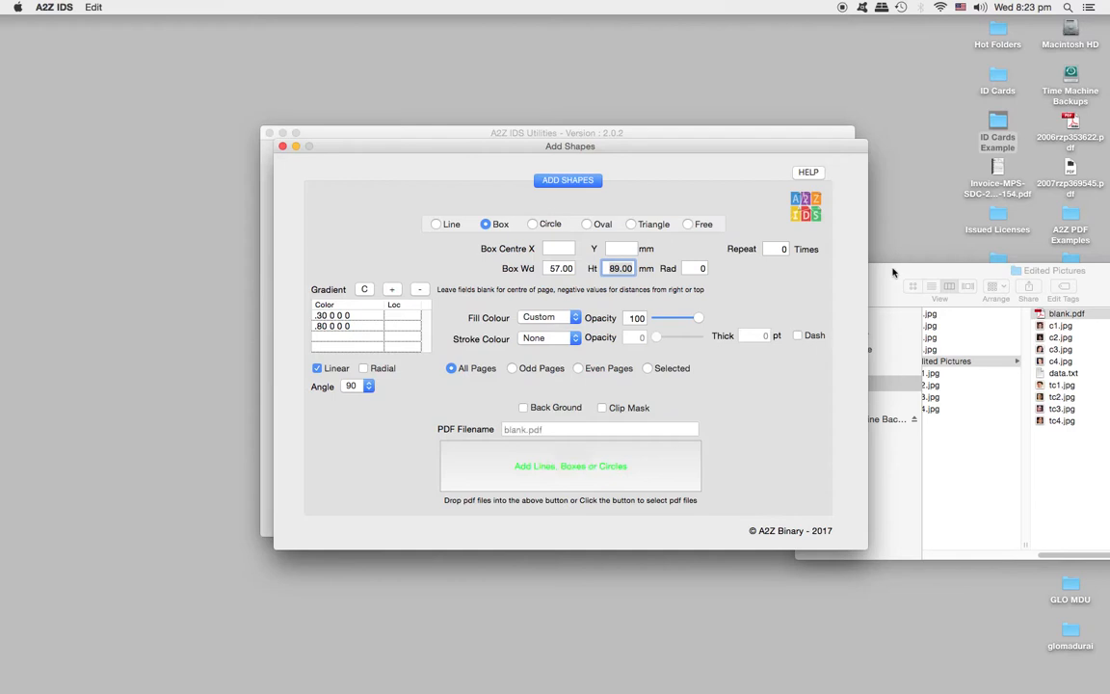
Step: Bring the Edited Pictures window into full view and preview the generated blank_shapes.pdf
click(894, 273)
click(665, 241)
drag(954, 266, 632, 235)
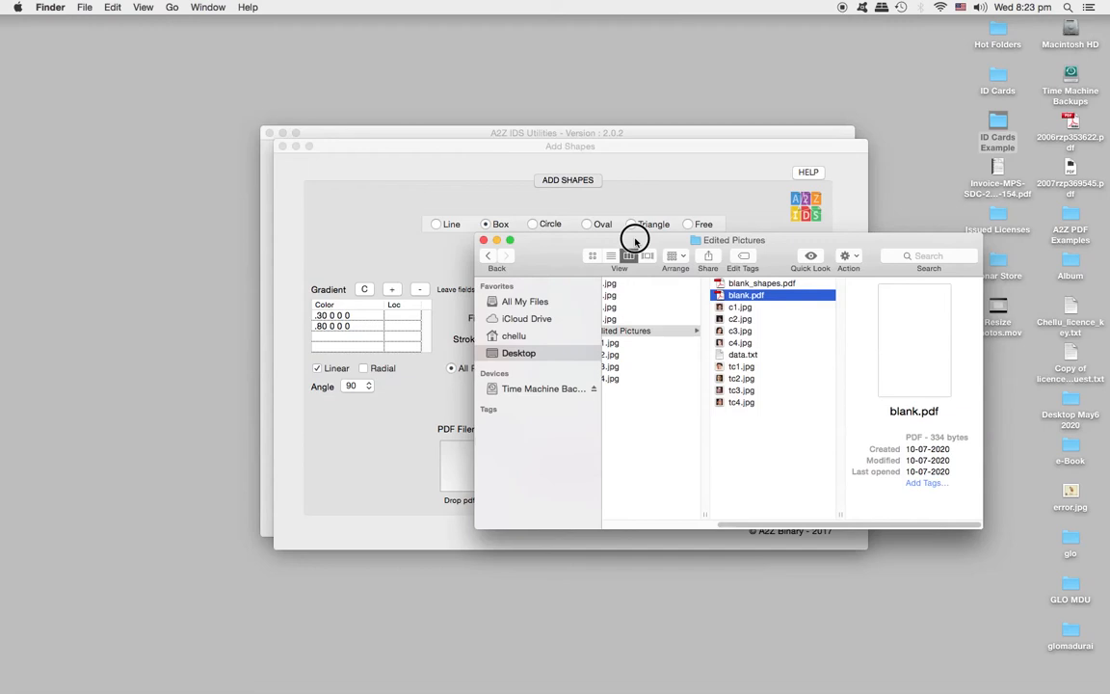
click(771, 284)
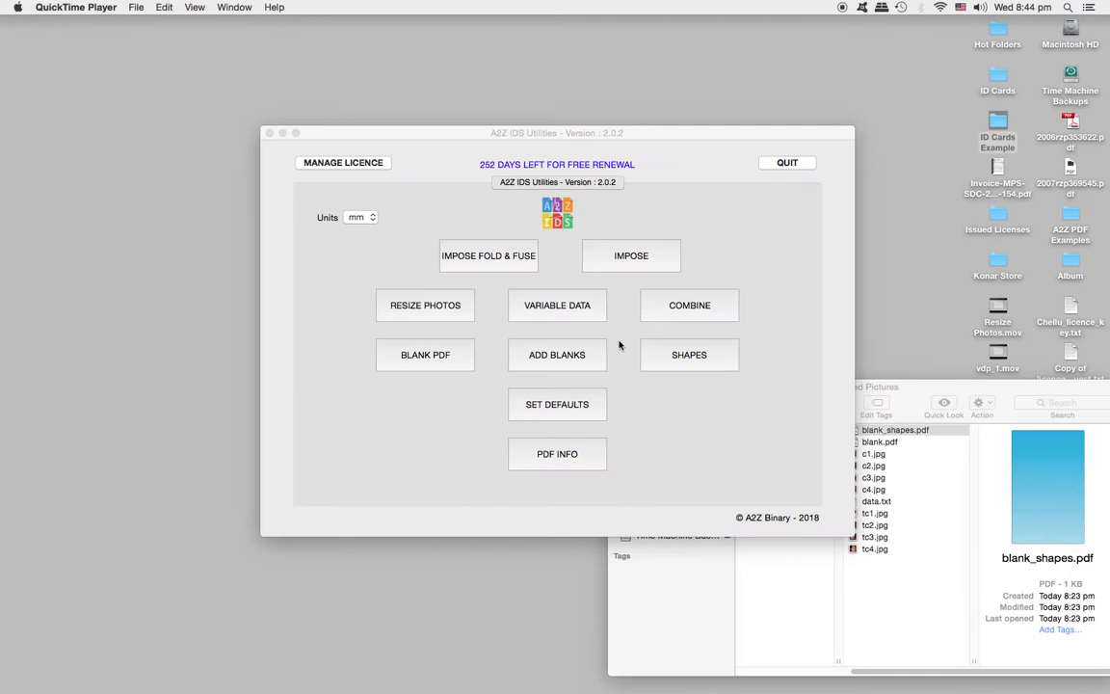
Step: Load data.txt from Edited Pictures into the Variable Data tool, accept its first line as the heading, and review the available fields
click(568, 310)
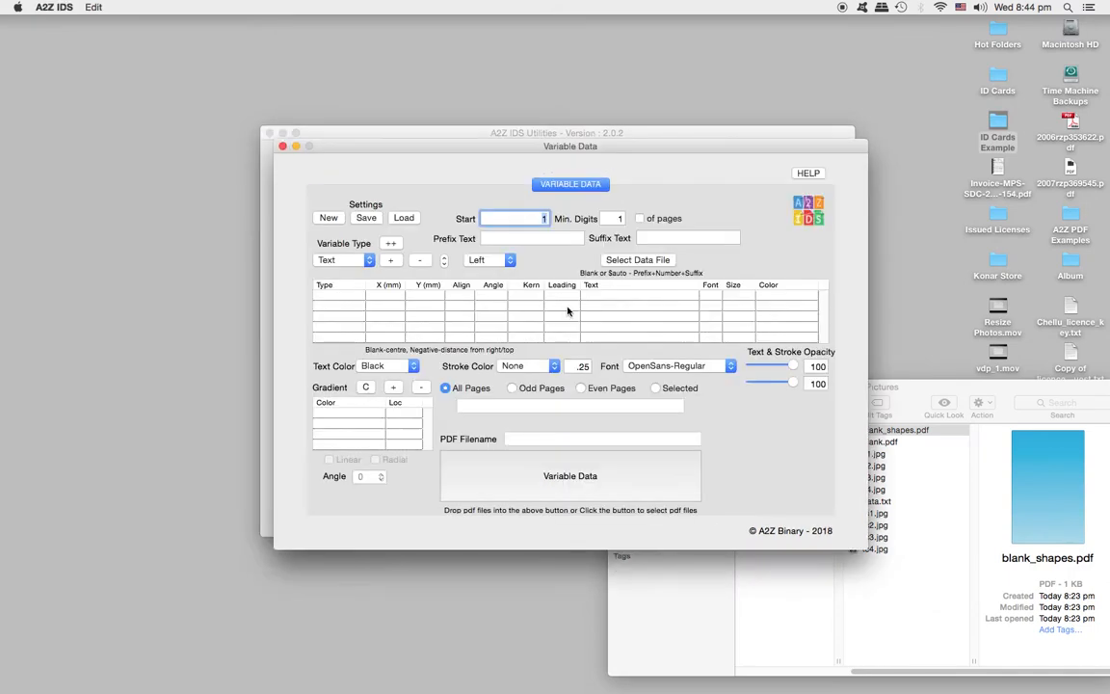
click(640, 260)
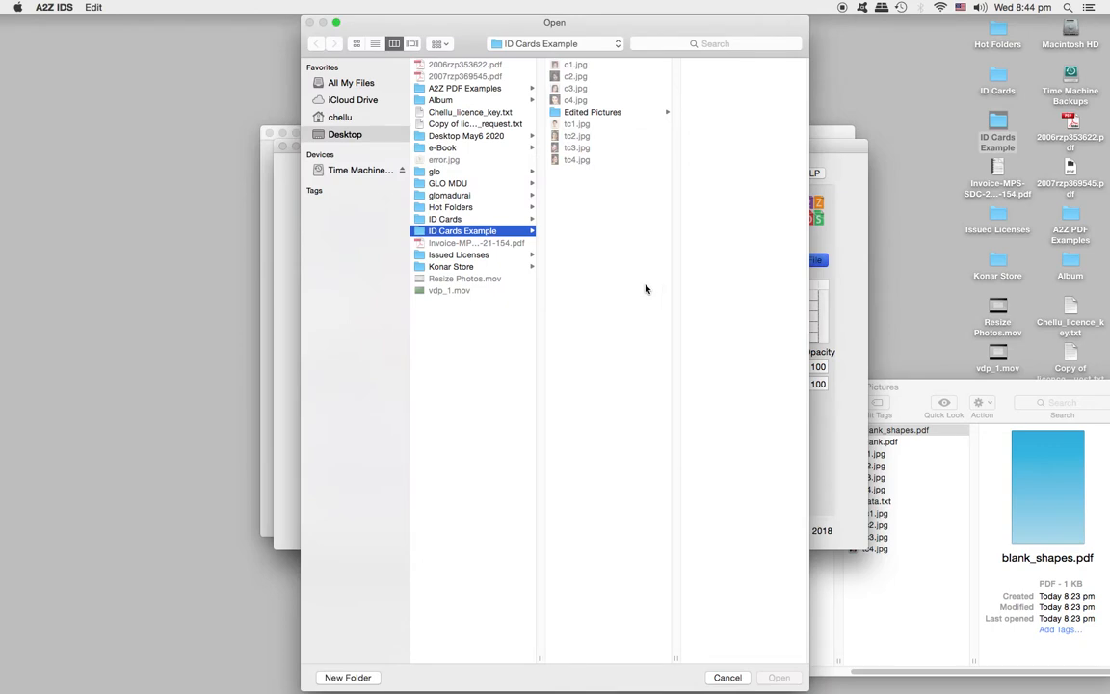
click(602, 113)
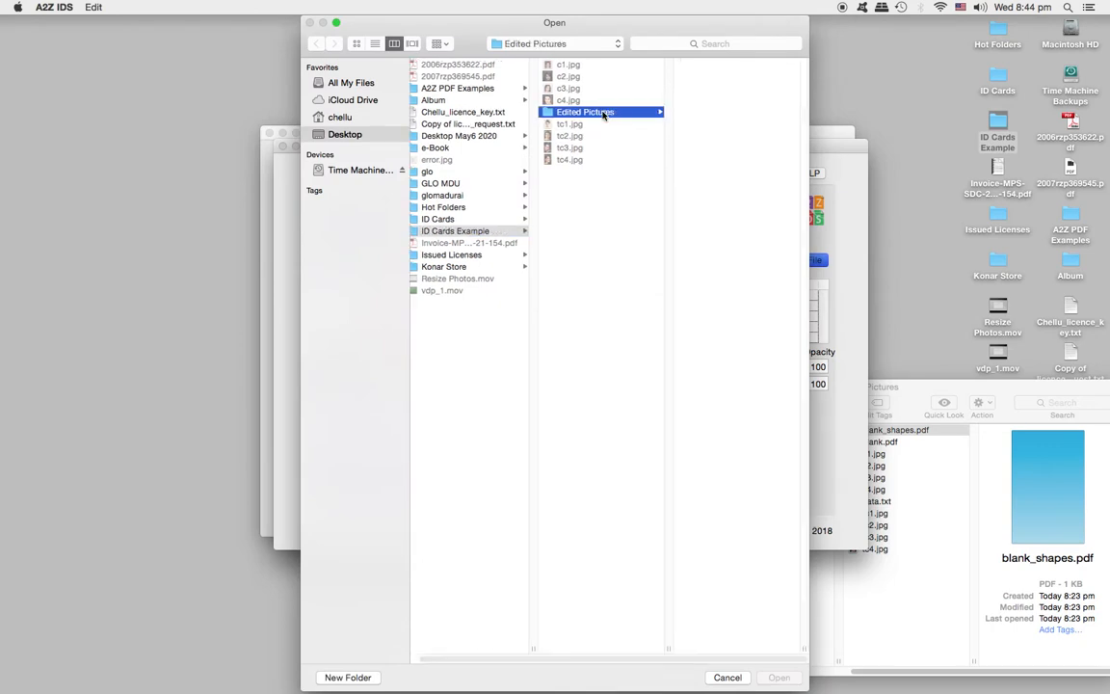
click(716, 137)
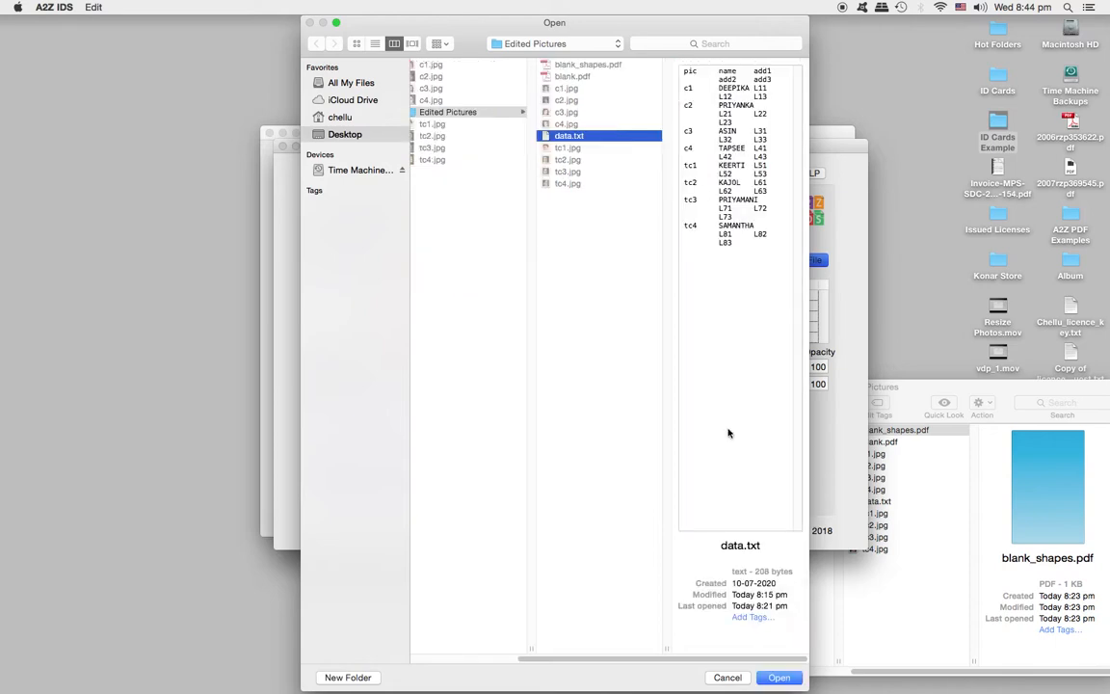
click(779, 677)
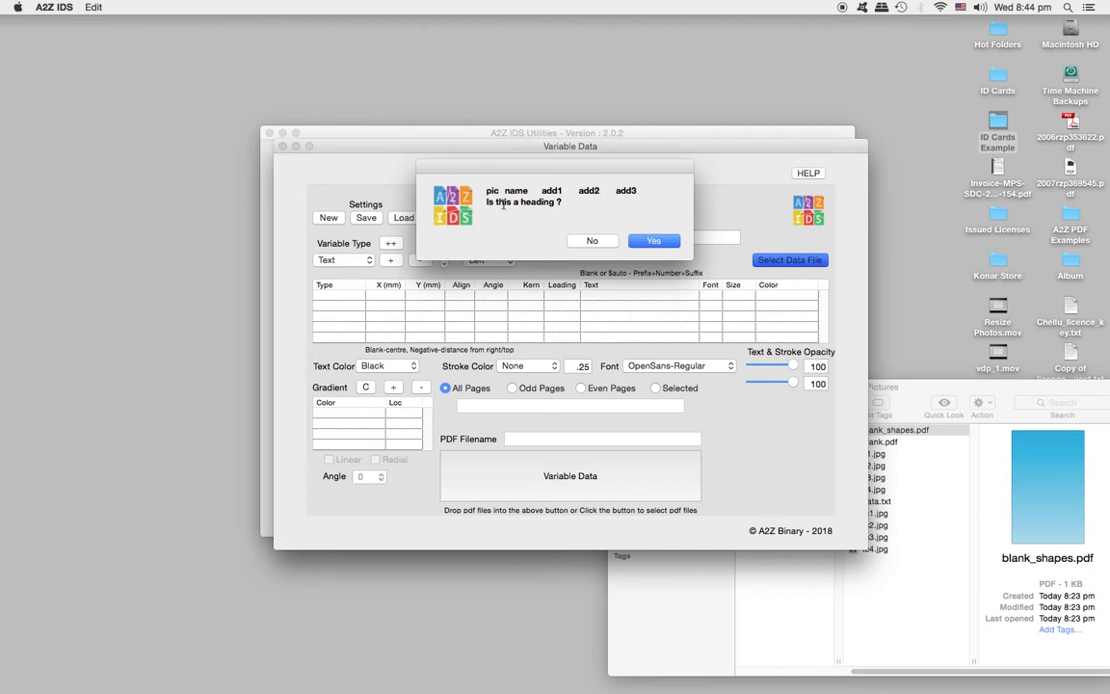
click(656, 242)
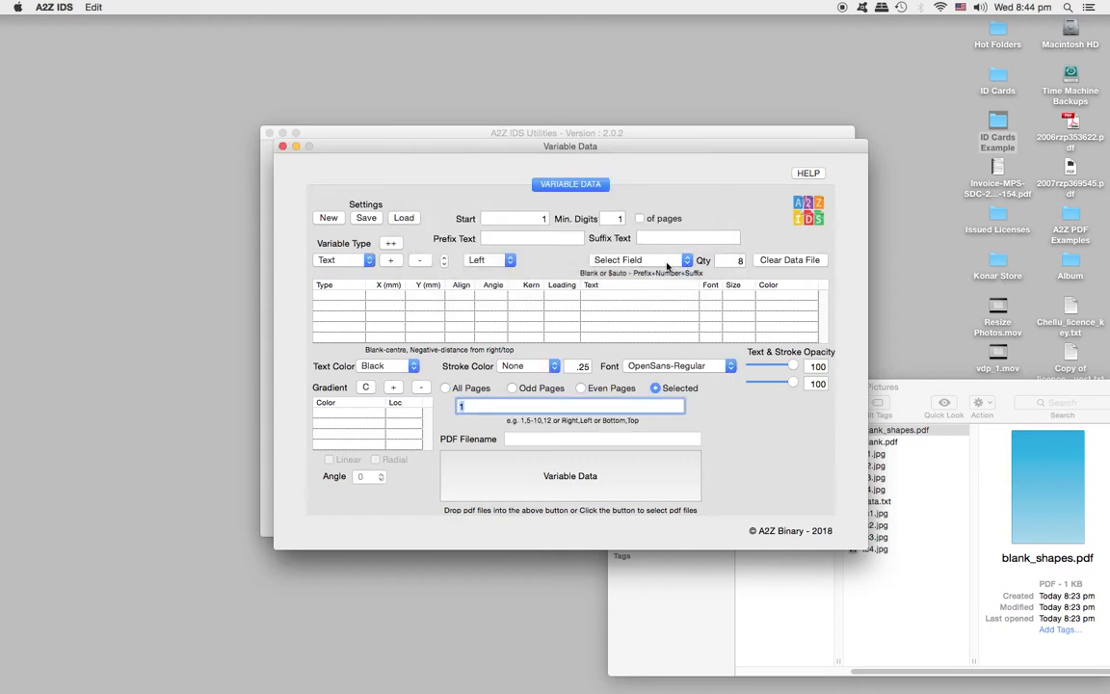
click(688, 260)
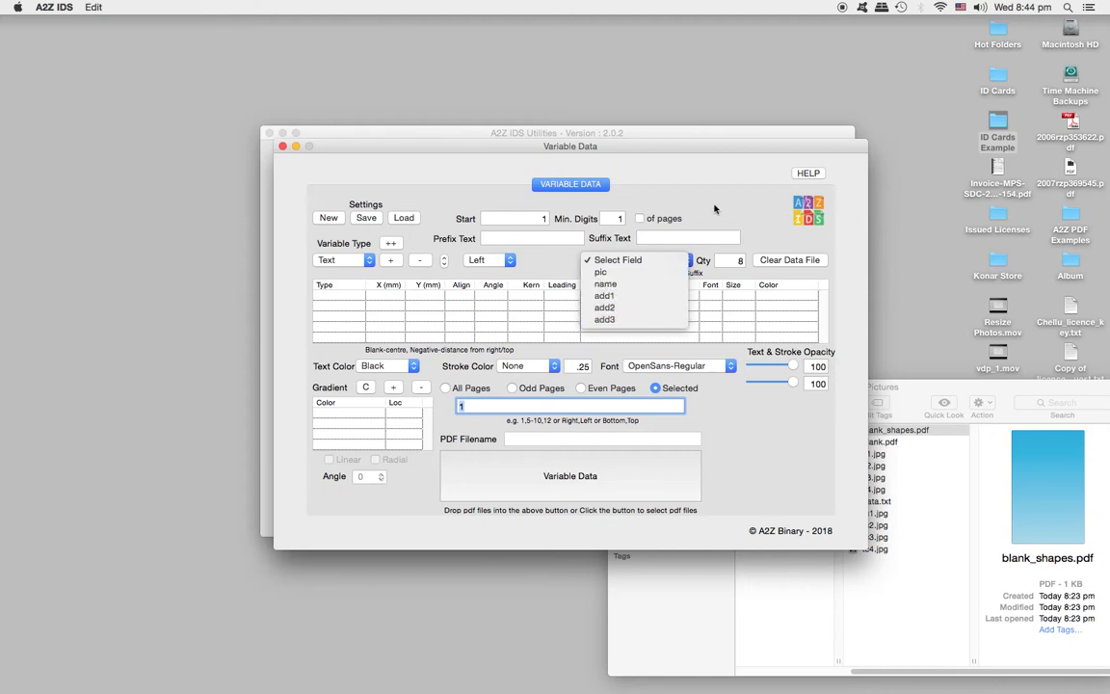
click(643, 188)
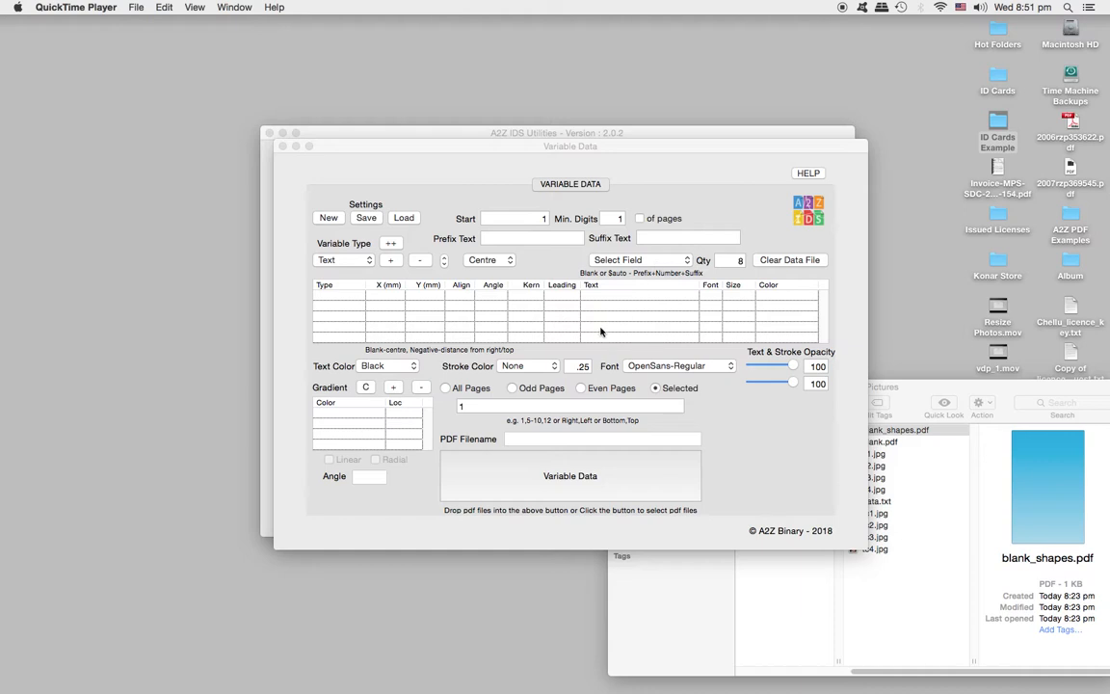
Step: Add a Text variable with a blank X position and a Y position of 10 mm
click(369, 264)
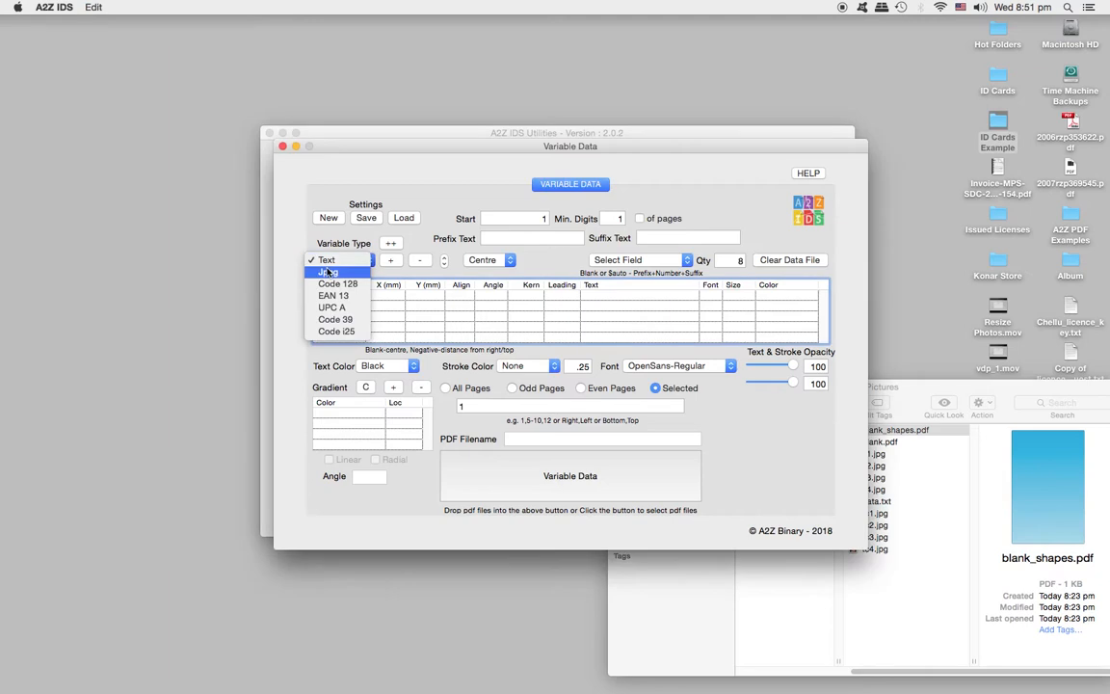
click(336, 263)
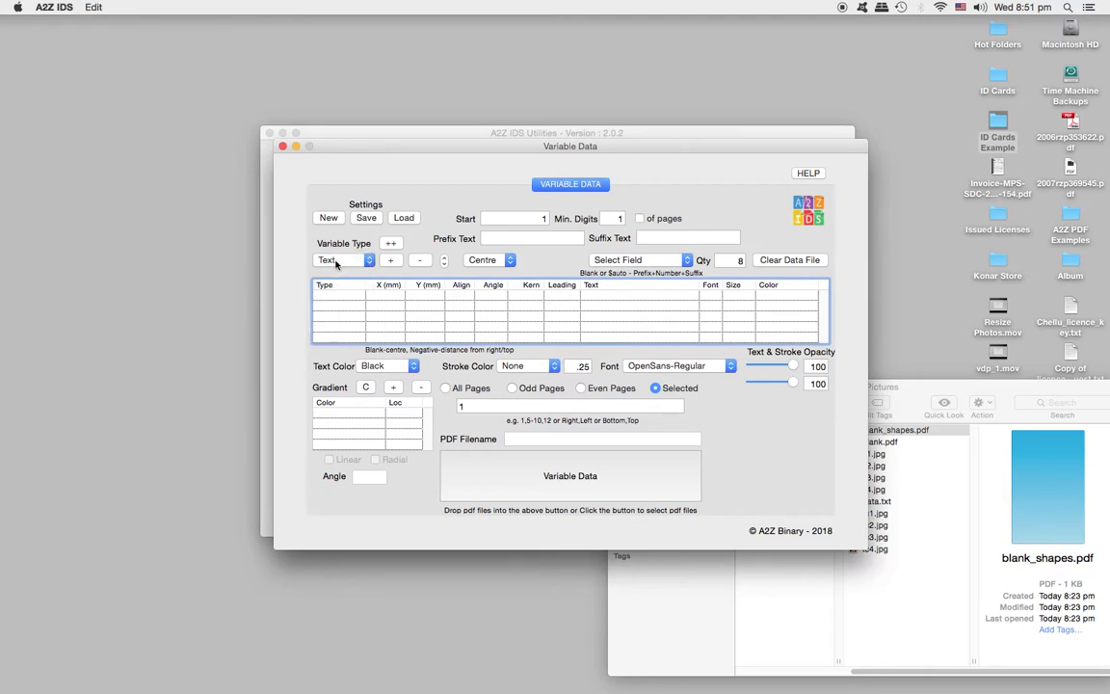
click(390, 263)
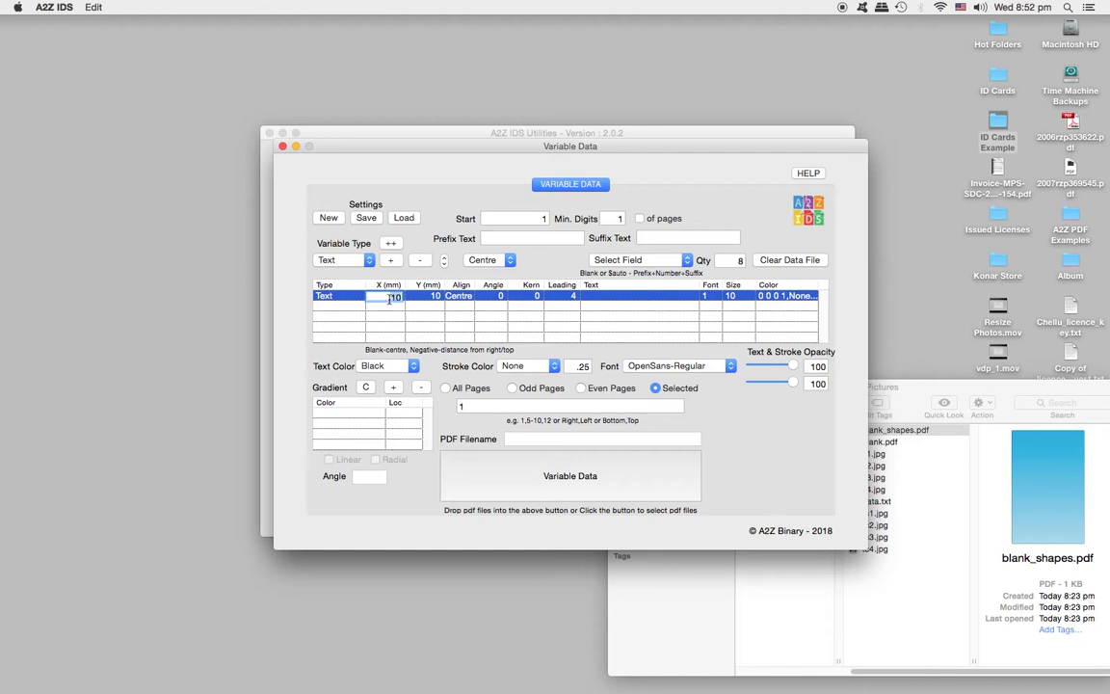
drag(390, 298, 414, 304)
key(BackSpace)
click(431, 297)
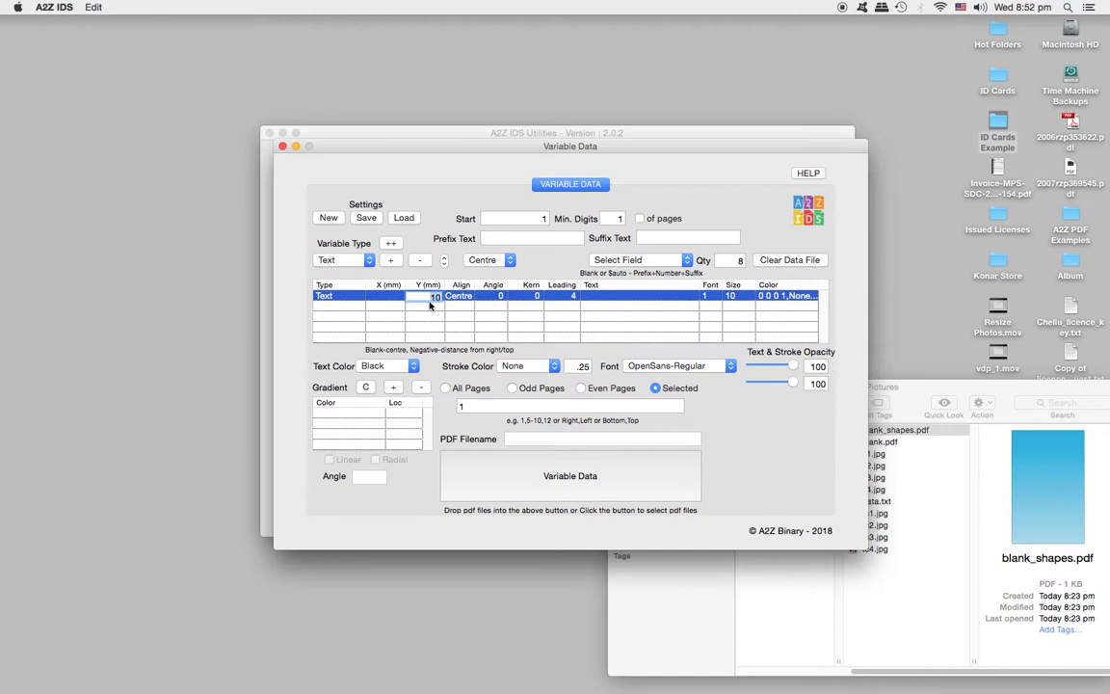
click(430, 297)
drag(430, 298, 444, 302)
text(10)
Step: Fill the text entry with the [name] field and format it as OpenSans-Bold, size 24, in red
double_click(600, 296)
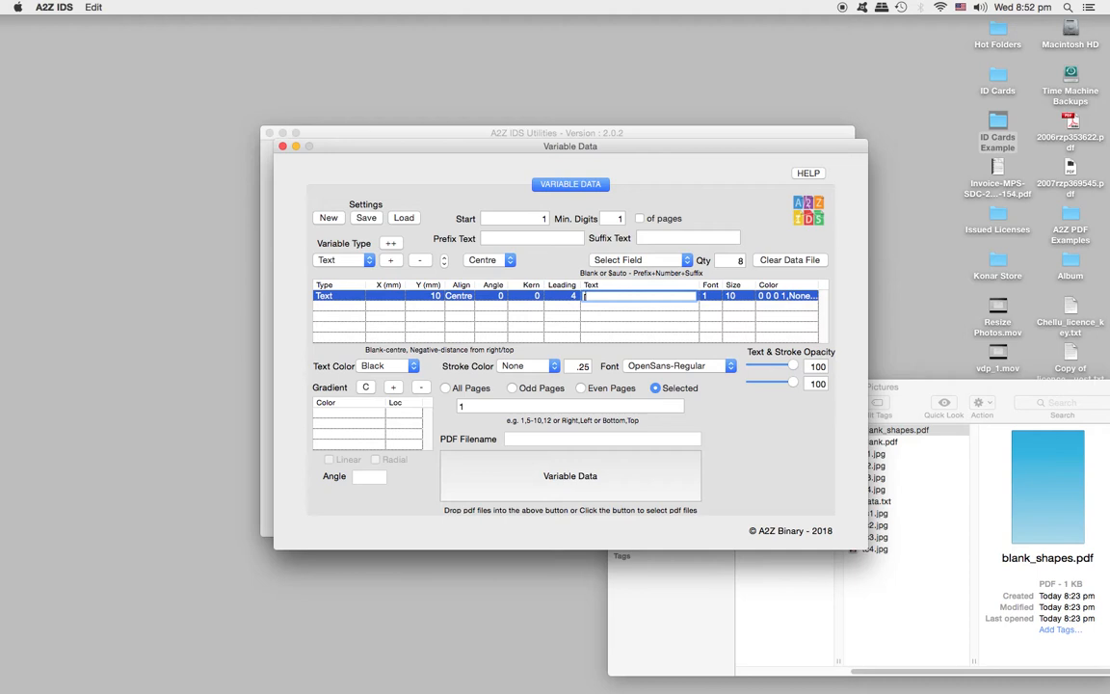
text(name)
click(701, 368)
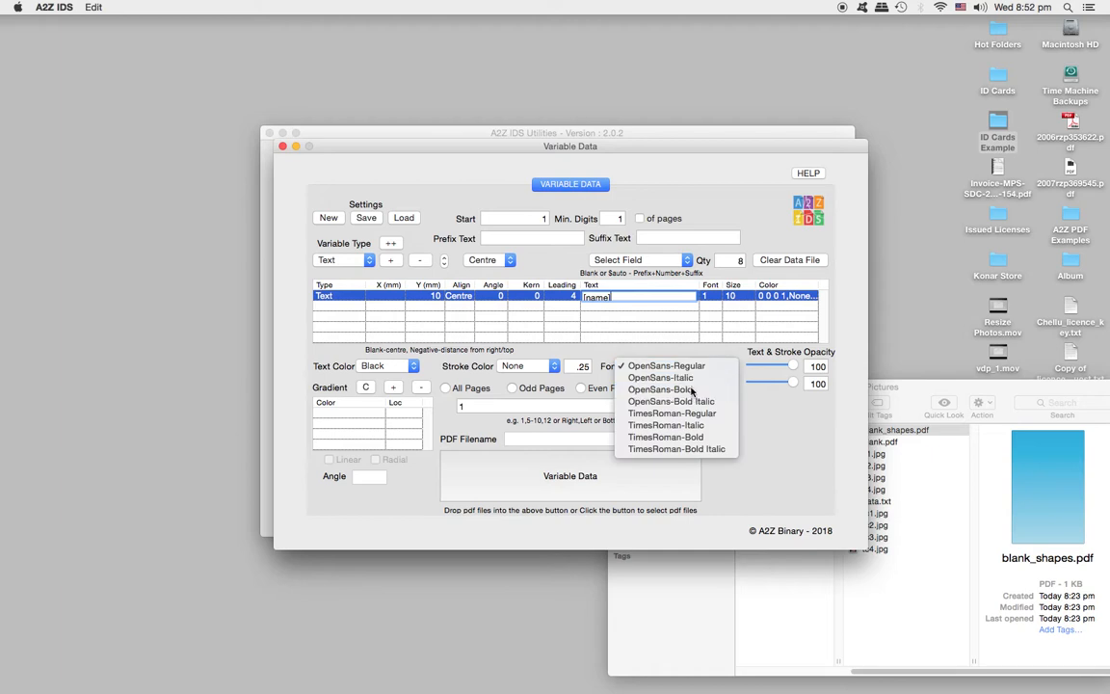
click(690, 389)
double_click(734, 297)
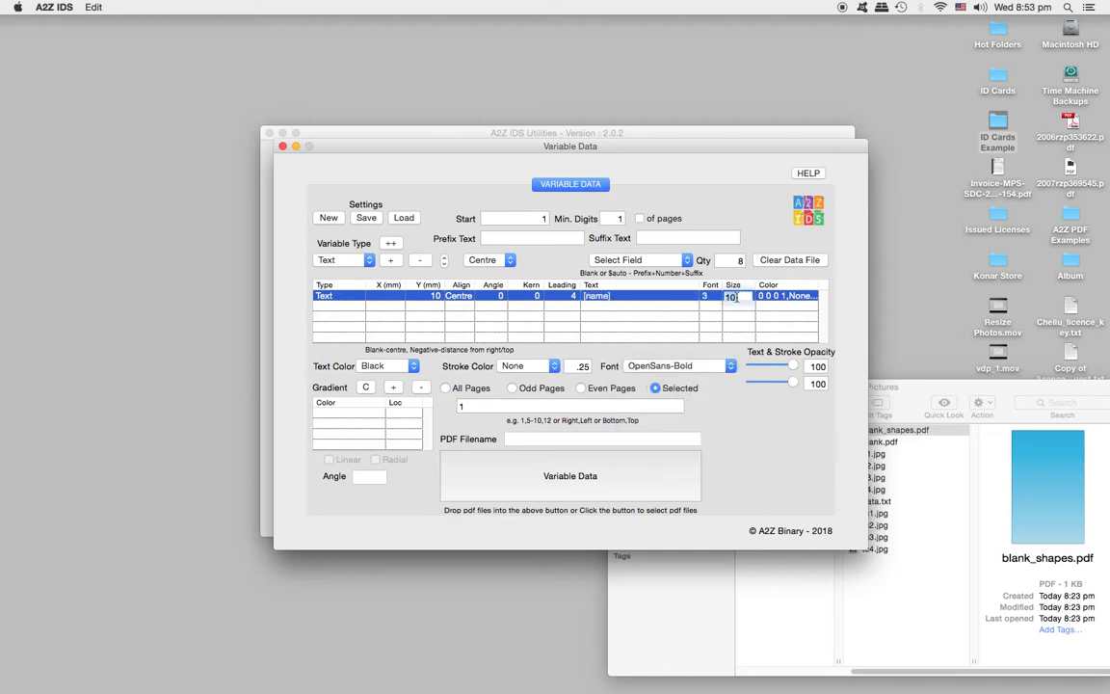
text(24)
click(412, 366)
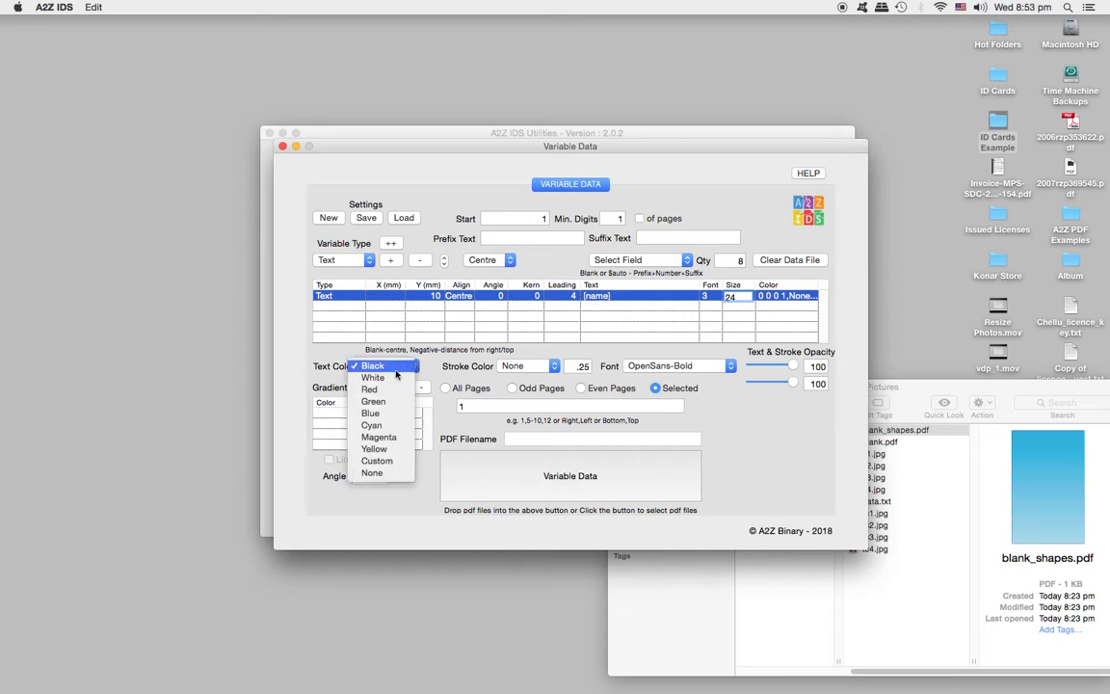
click(382, 392)
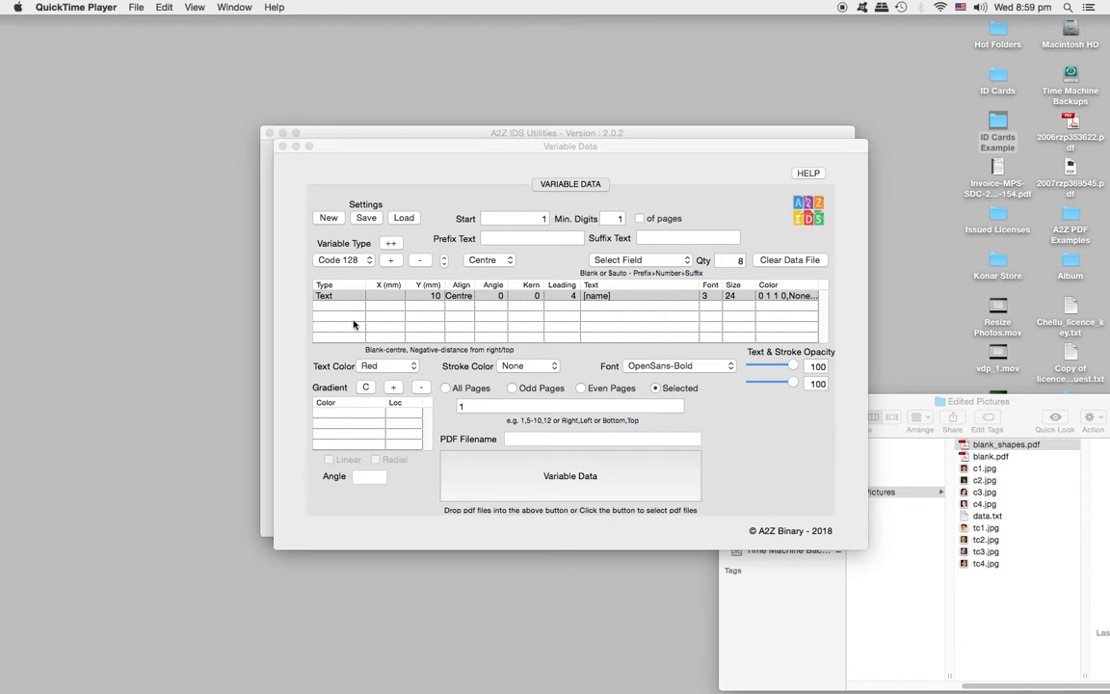
Step: Add a Jpeg variable with a blank X position and a Y position of 25 mm
click(368, 259)
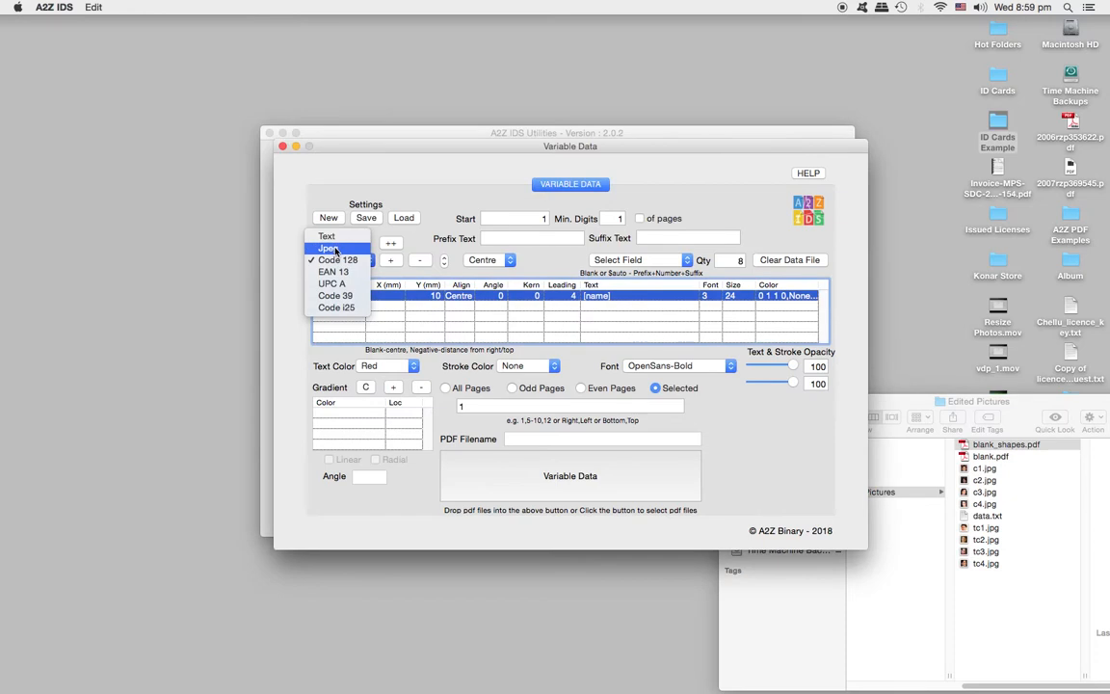
click(331, 249)
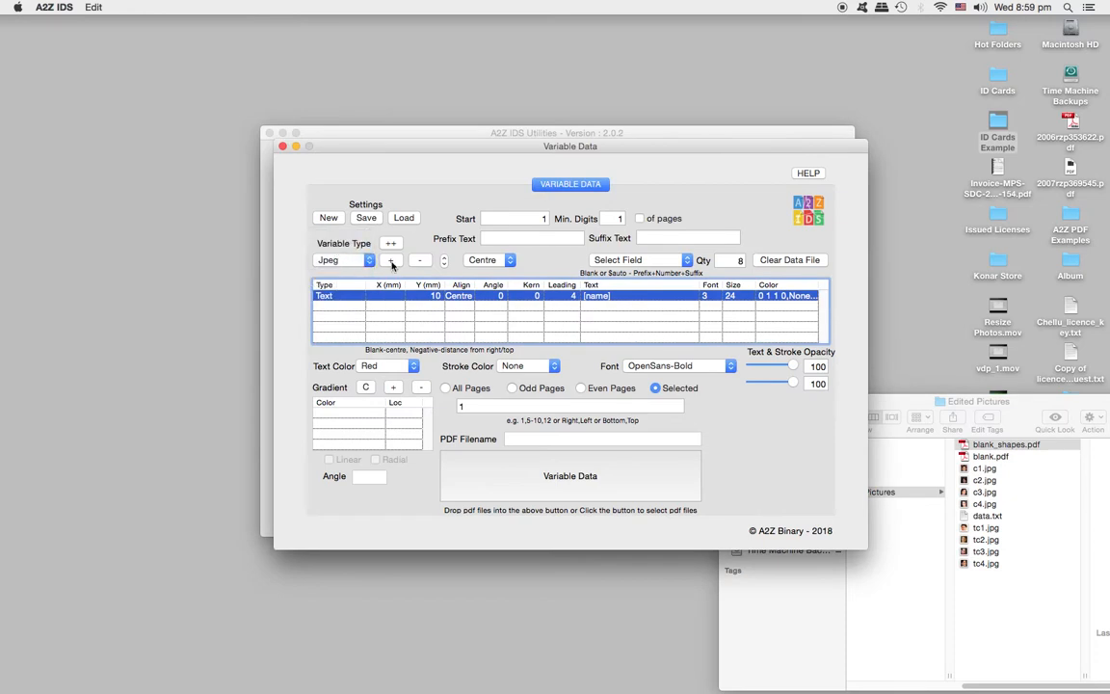
click(390, 260)
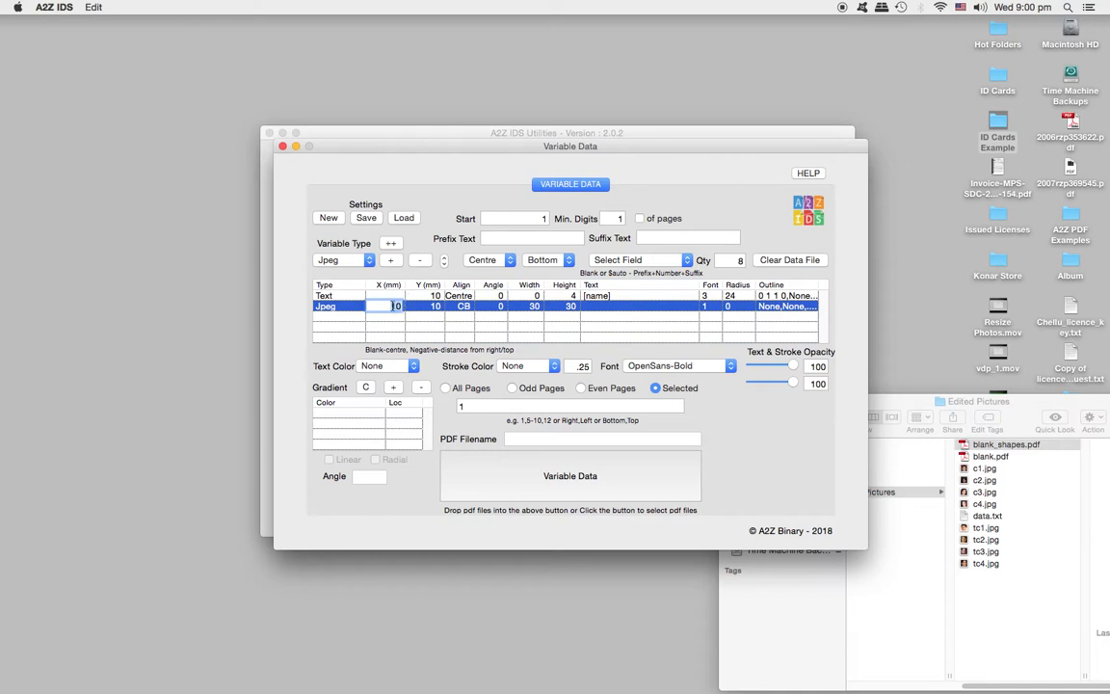
drag(389, 307, 411, 316)
key(BackSpace)
click(430, 306)
drag(430, 305, 446, 307)
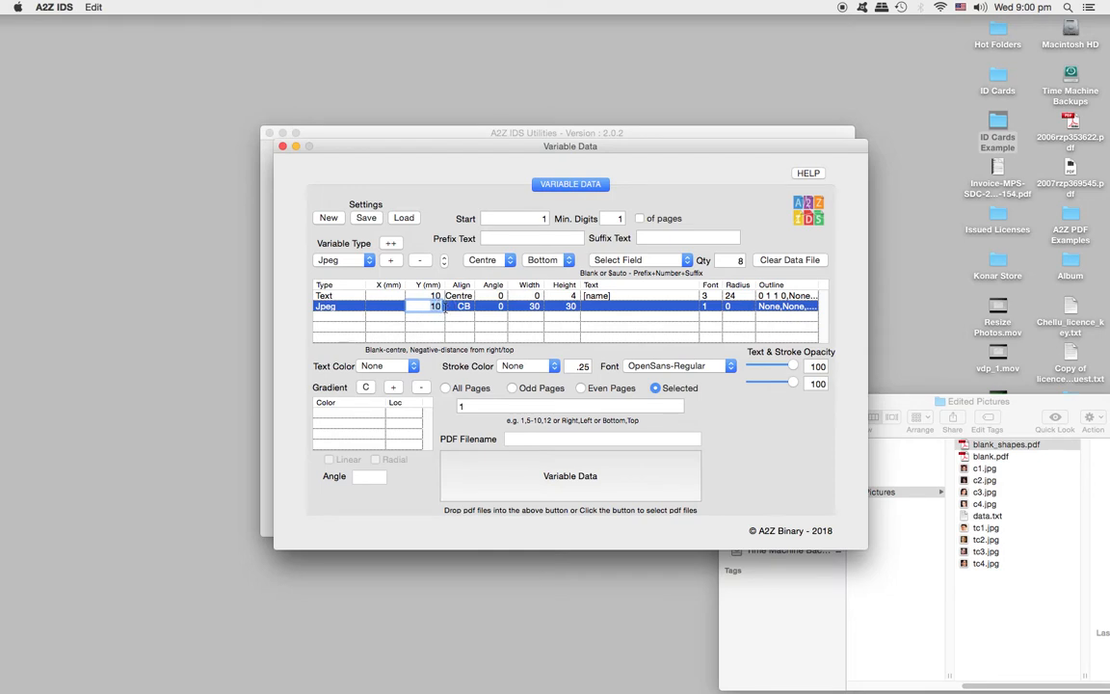
text(25)
click(466, 307)
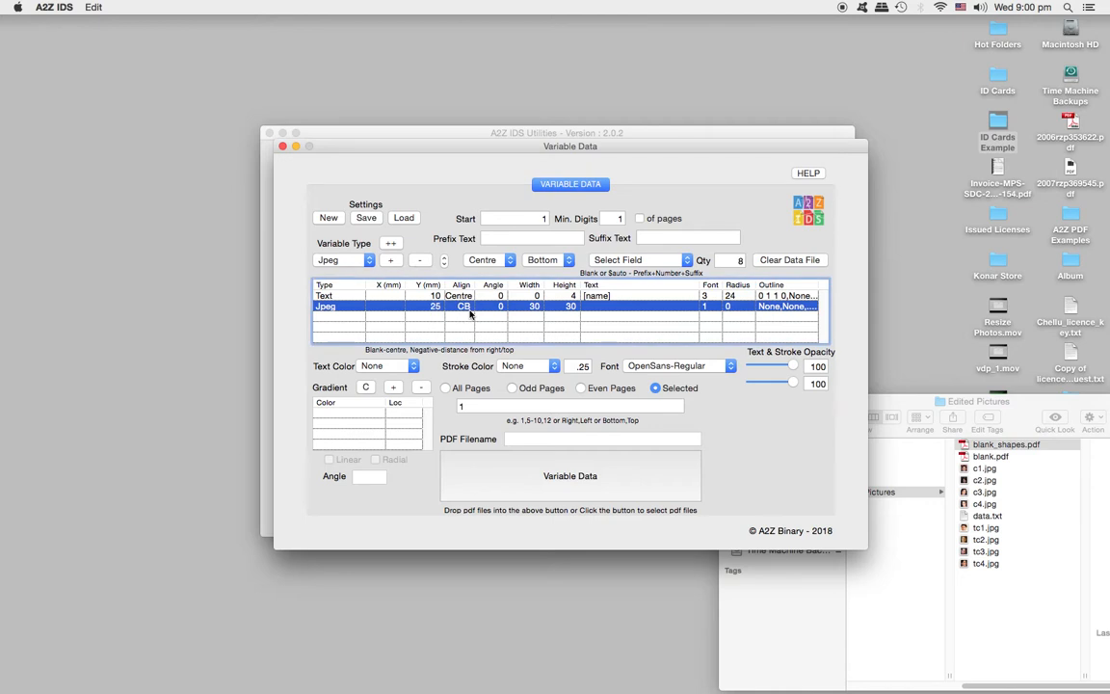
Step: Set the Jpeg entry's width and height to 25 each
click(541, 310)
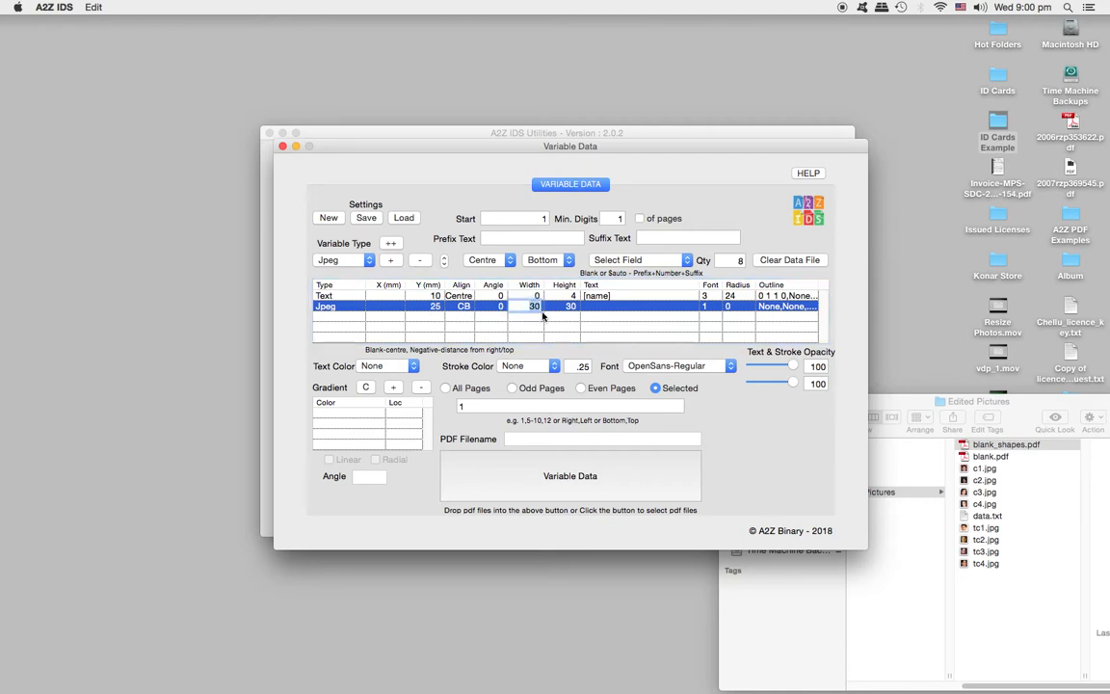
key(BackSpace)
key(BackSpace)
text(25)
click(577, 310)
key(BackSpace)
key(BackSpace)
text(25)
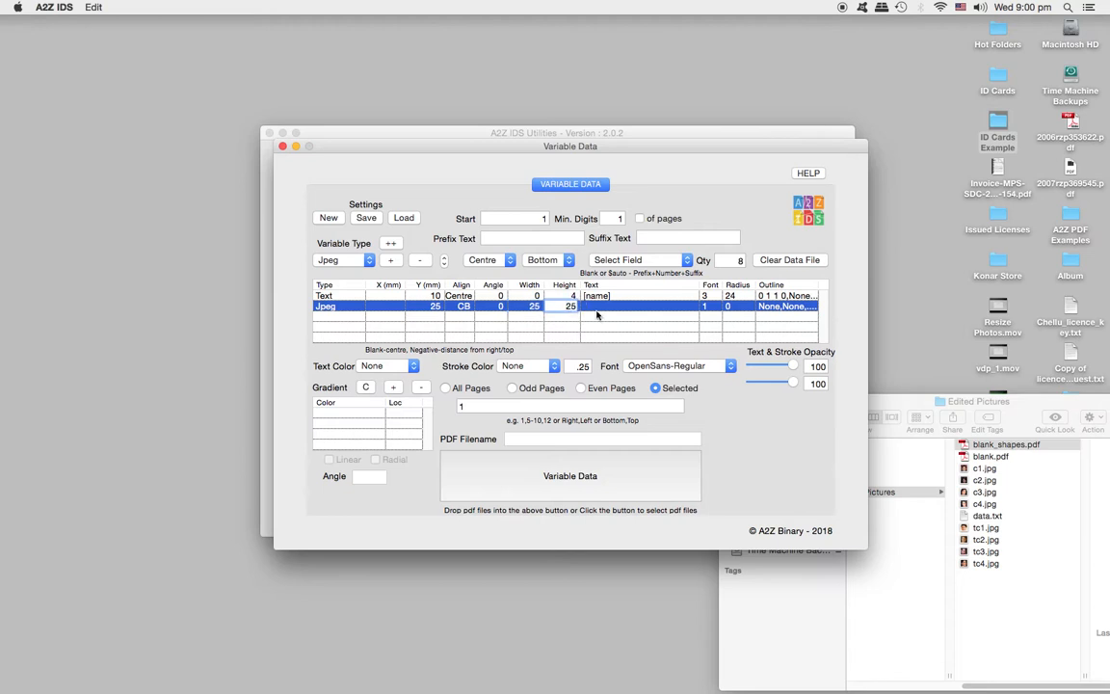
Step: Enter [pic].jpg as the Jpeg entry's source and give it a corner radius of 2
click(596, 309)
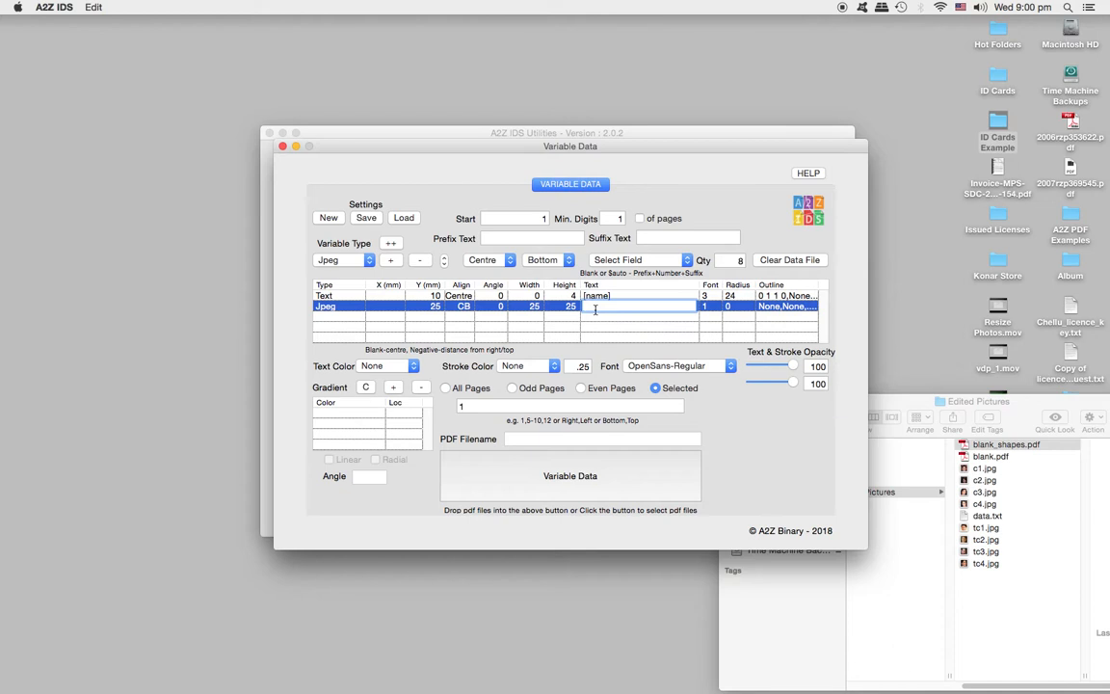
text([pic])
text(.jpg)
click(731, 306)
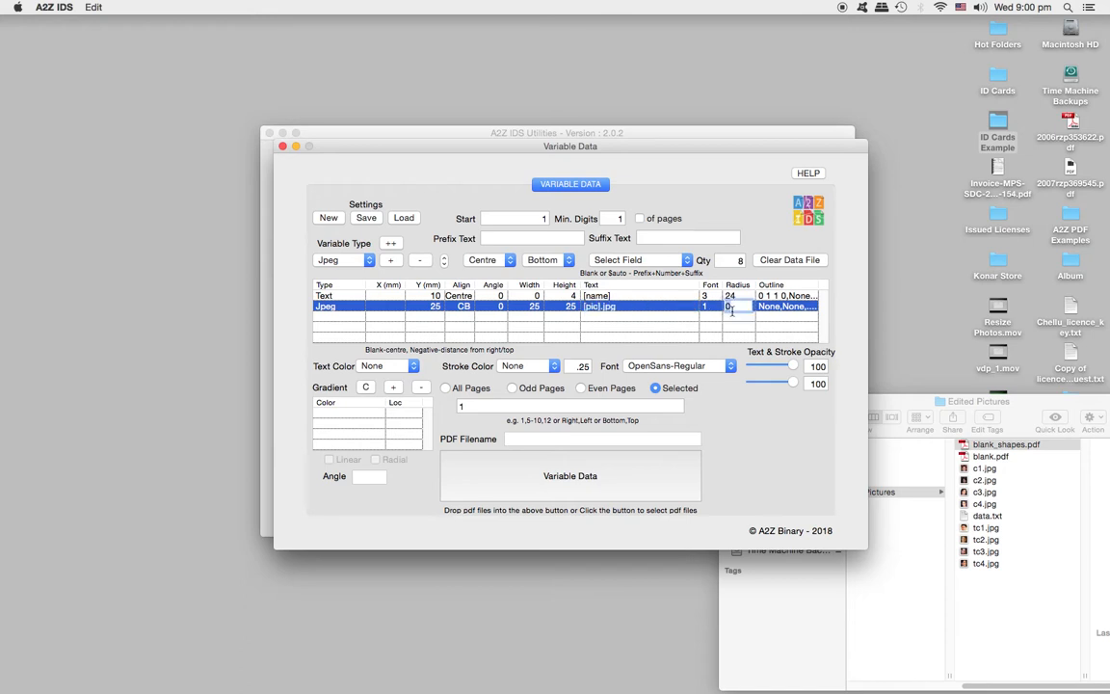
text(2)
Step: Give the Jpeg entry a red stroke with a width of .5
click(556, 370)
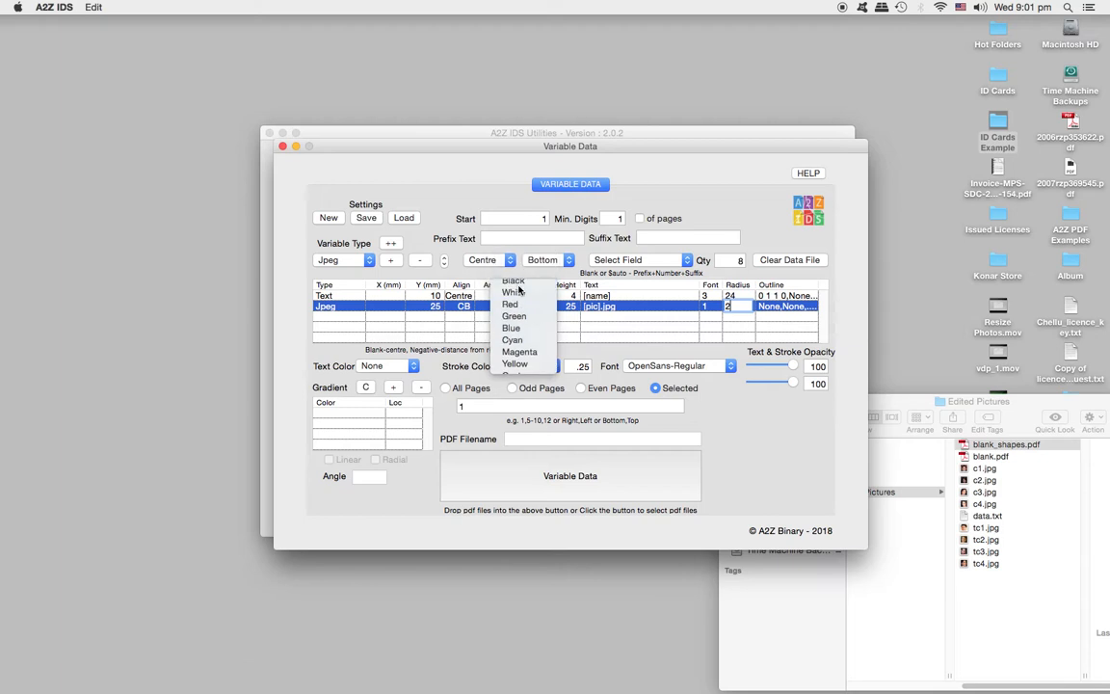
click(518, 285)
click(580, 366)
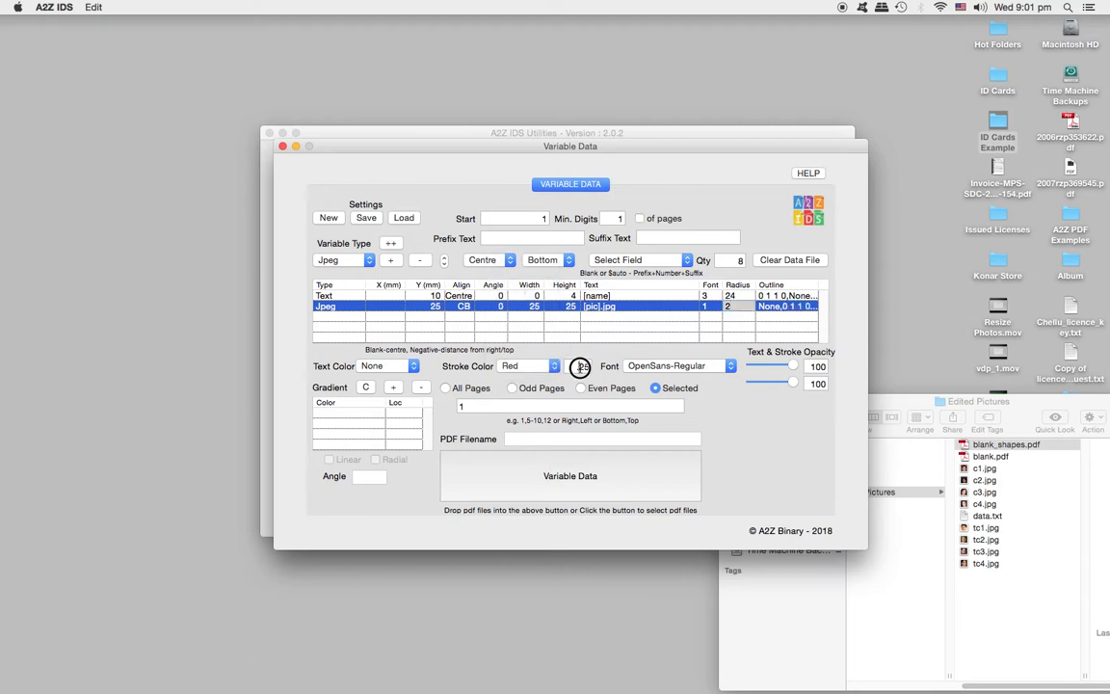
key(BackSpace)
key(BackSpace)
text(5)
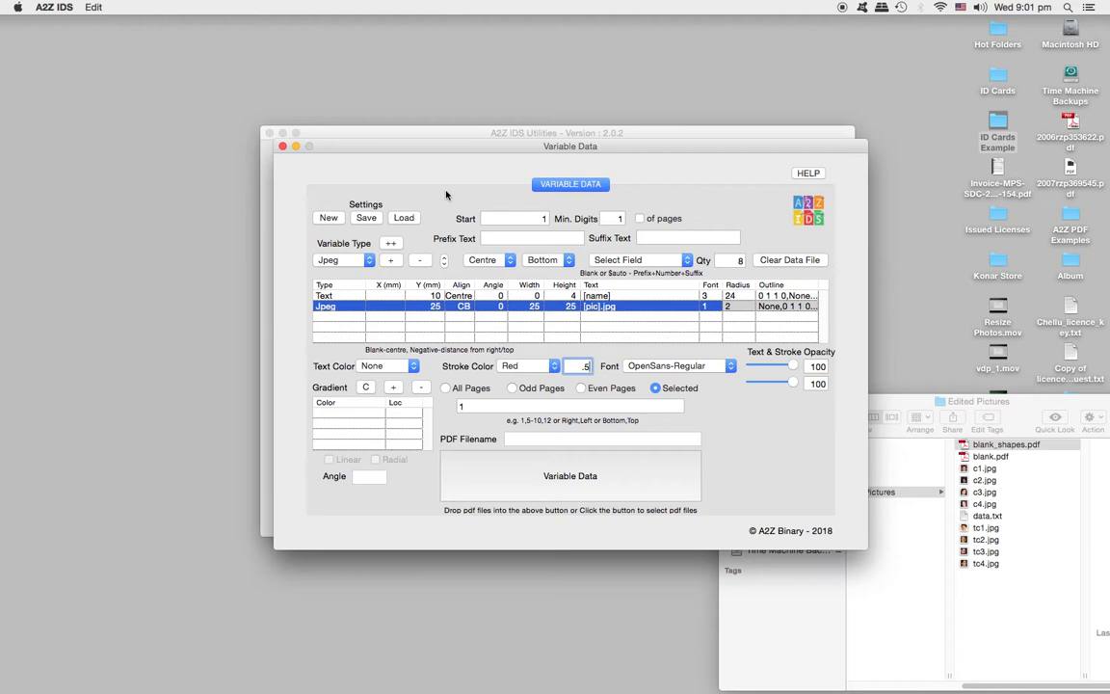
Step: Add a Code 128 barcode variable with a blank X position and a Y position of 65 mm
click(365, 262)
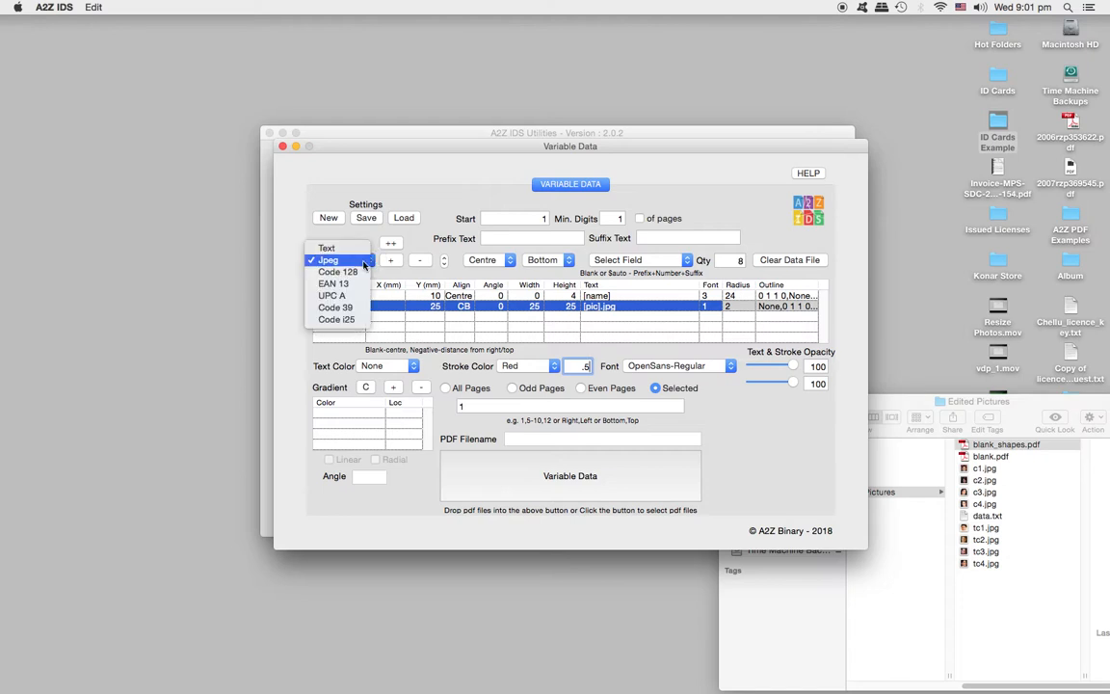
click(347, 273)
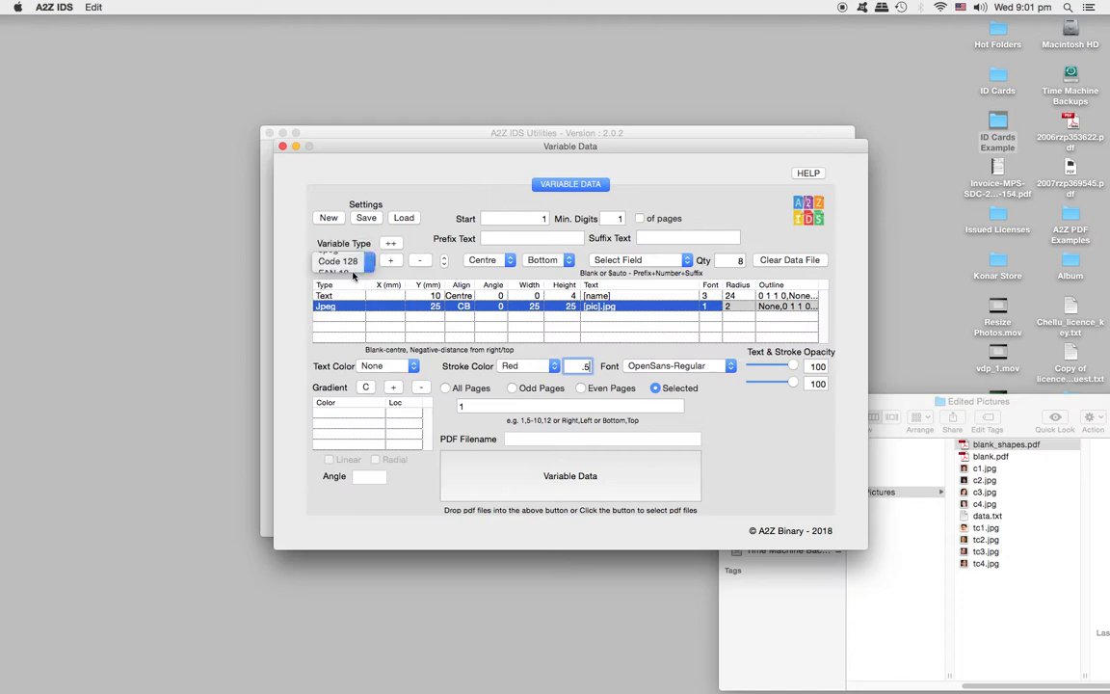
click(392, 261)
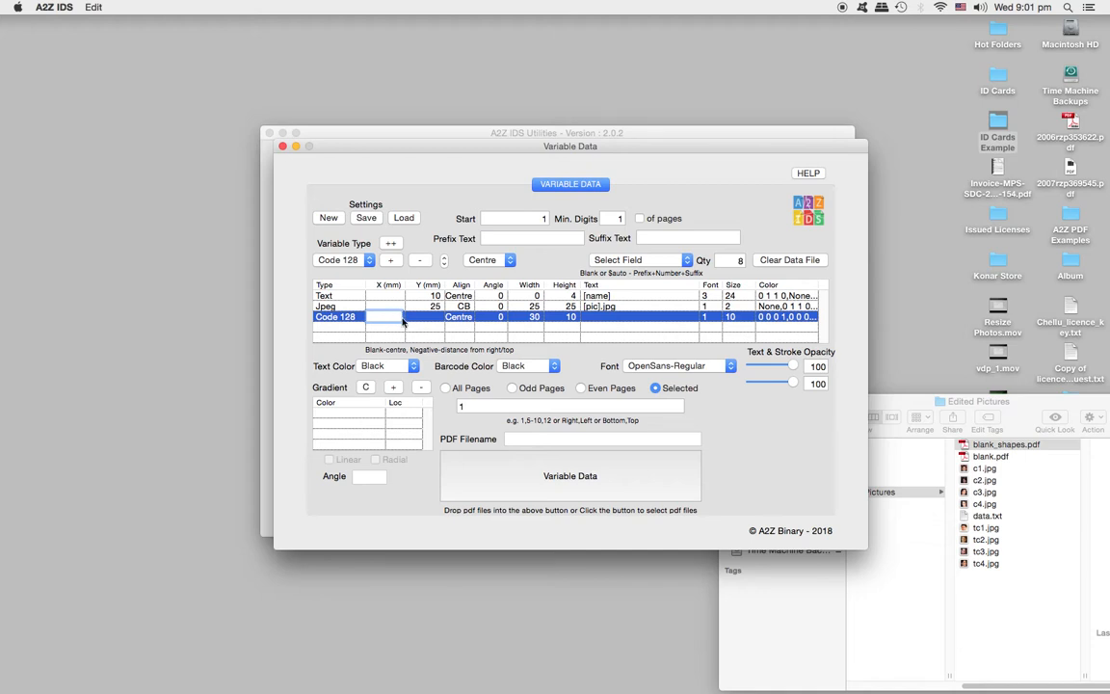
click(432, 317)
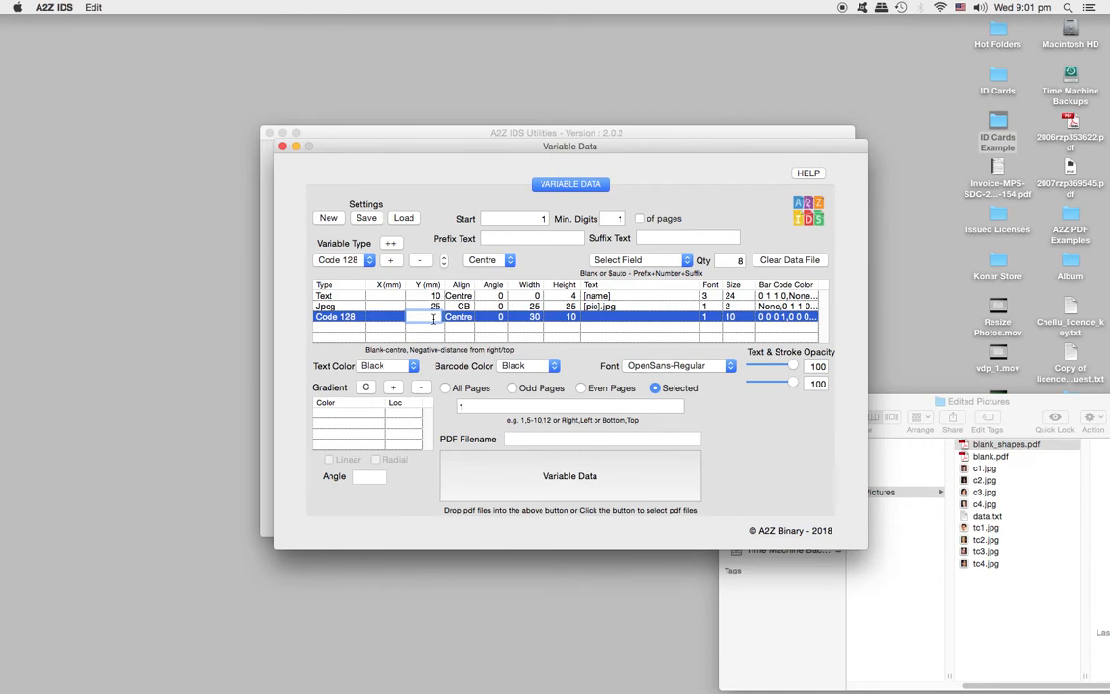
text(65)
Step: Use the [name] field as the barcode's text and set its text size to 0
click(599, 319)
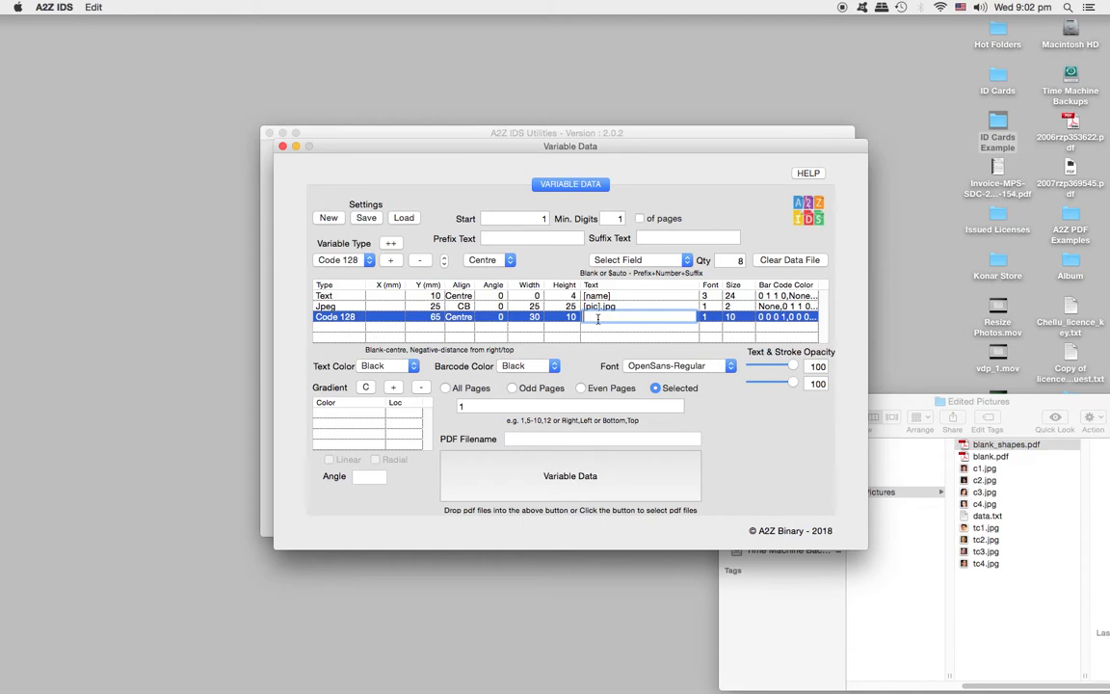
text(name])
click(734, 317)
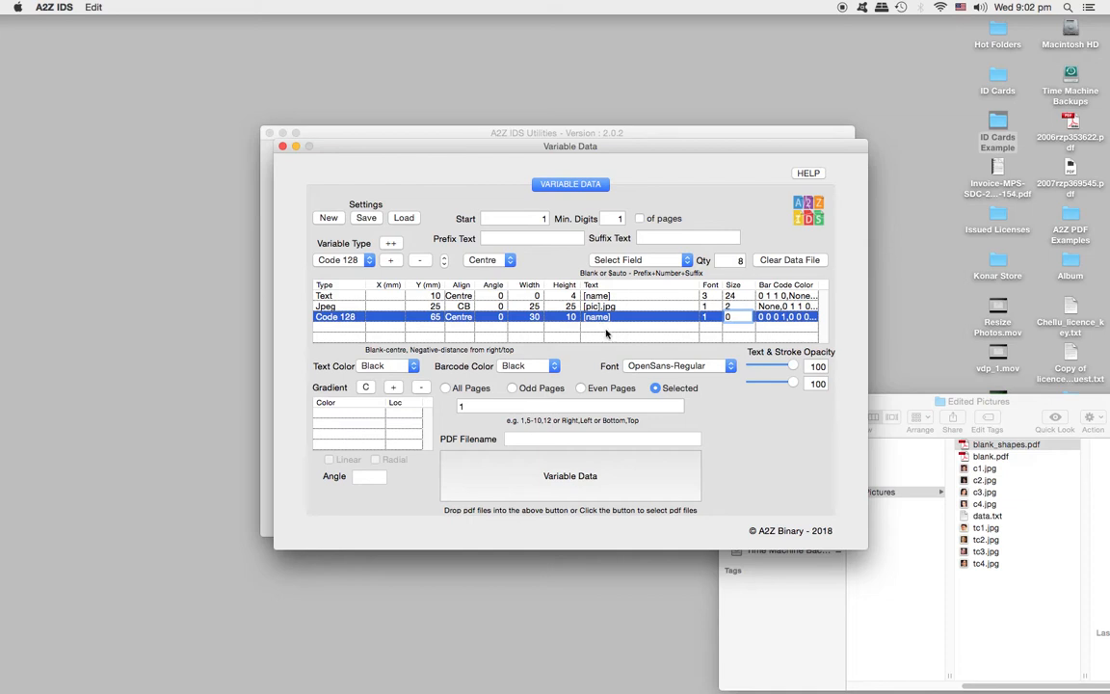
Step: Run the variable data merge on blank_shapes.pdf from the Edited Pictures folder
click(1043, 400)
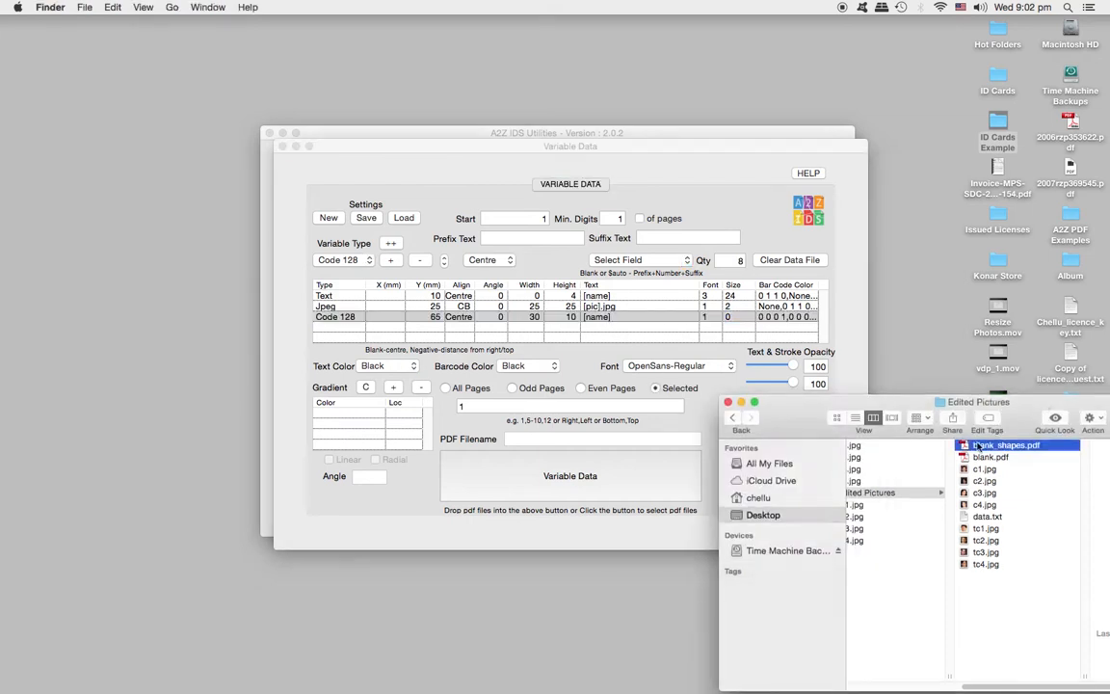
drag(967, 447, 564, 476)
drag(990, 451, 623, 491)
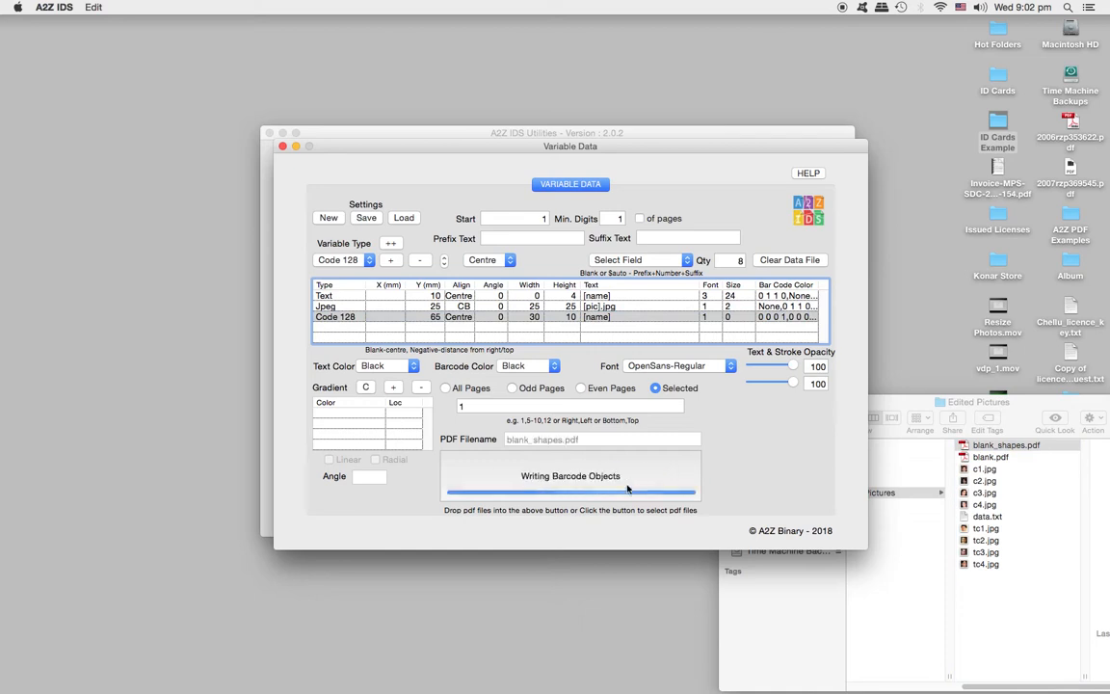
click(655, 241)
Step: Bring the Edited Pictures window into full view and open the generated blank_shapes_variable.pdf in Acrobat
click(1029, 401)
drag(1028, 401, 663, 247)
click(694, 291)
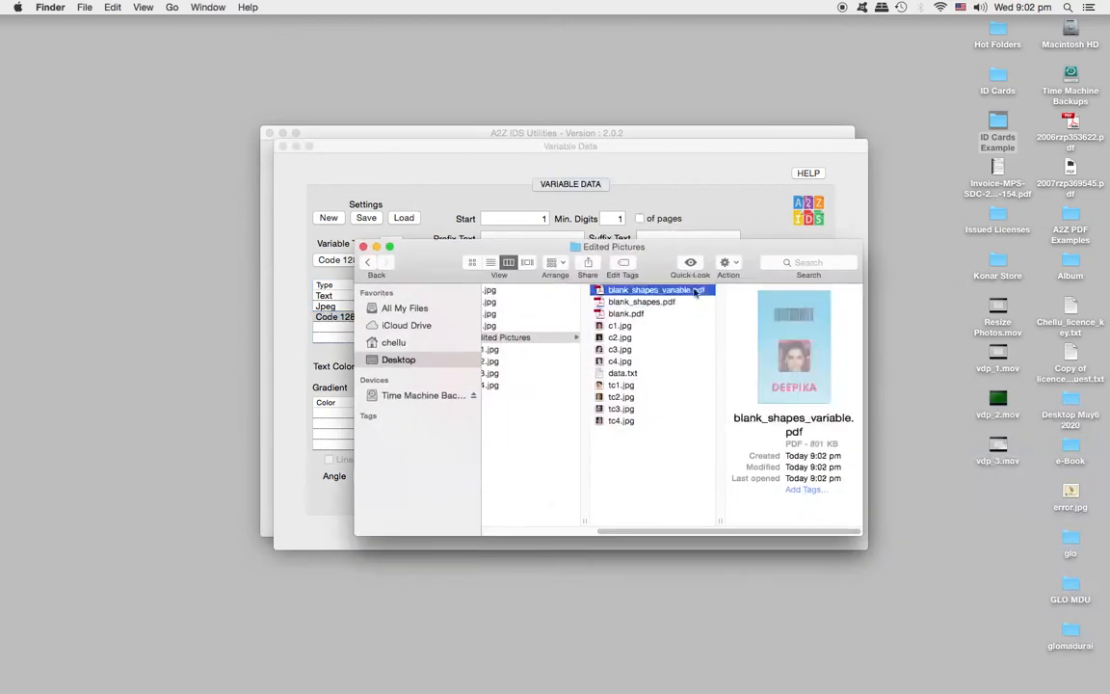
click(600, 291)
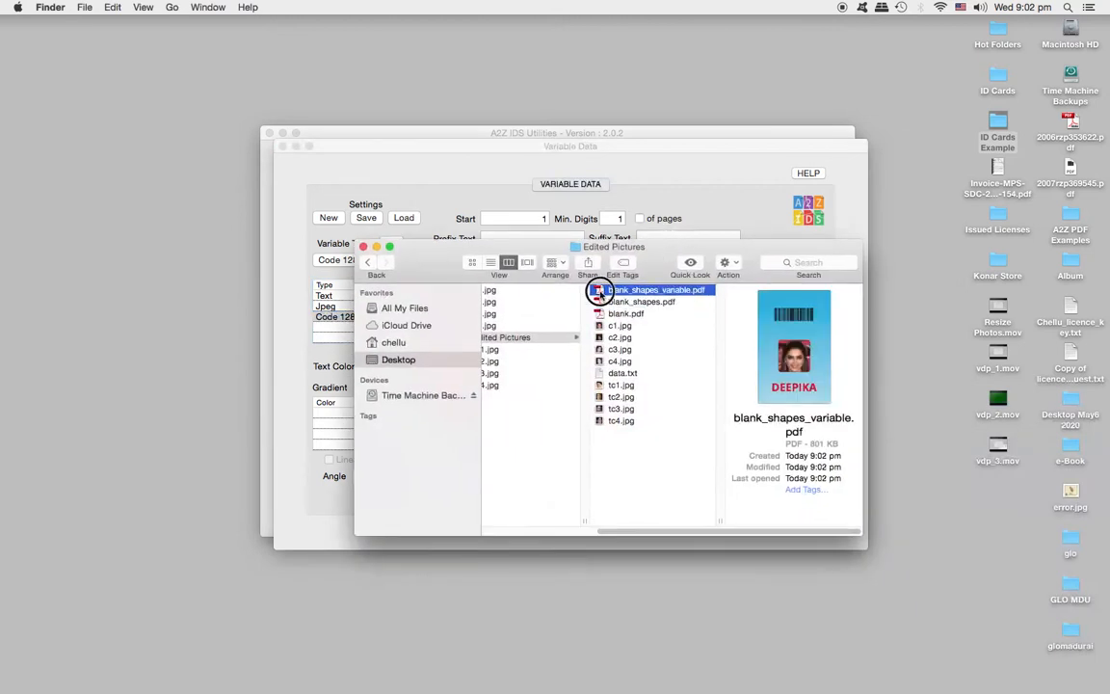
double_click(599, 291)
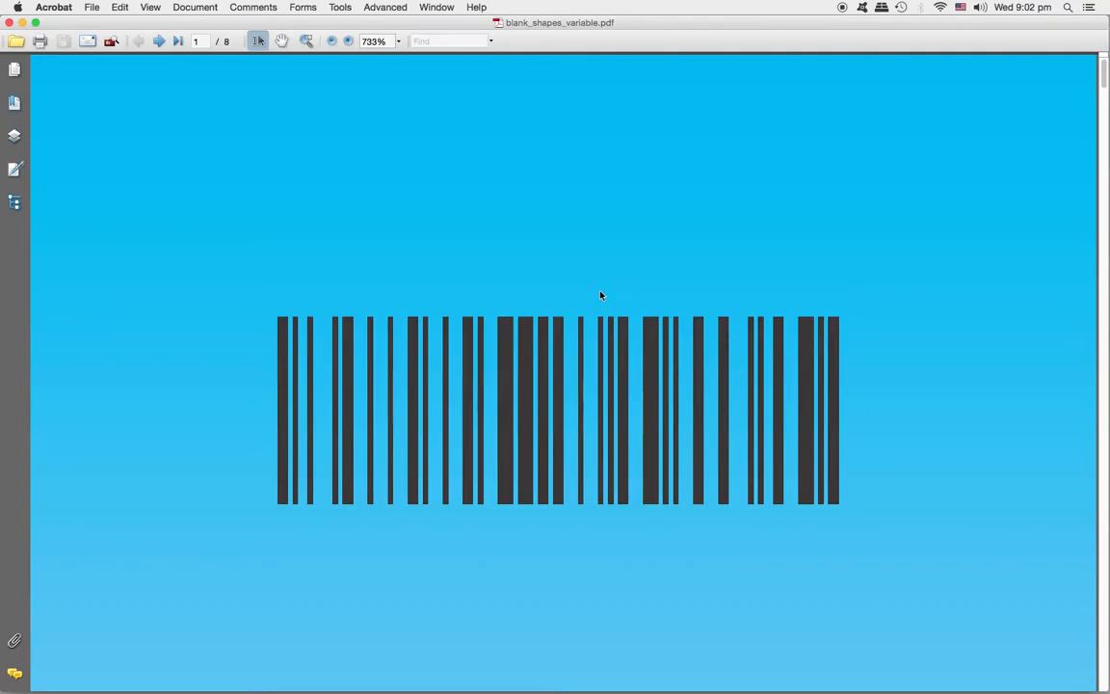
Step: Fit the whole page in view and page through the merged ID cards to page 7, checking barcodes, photos and names
key(super+0)
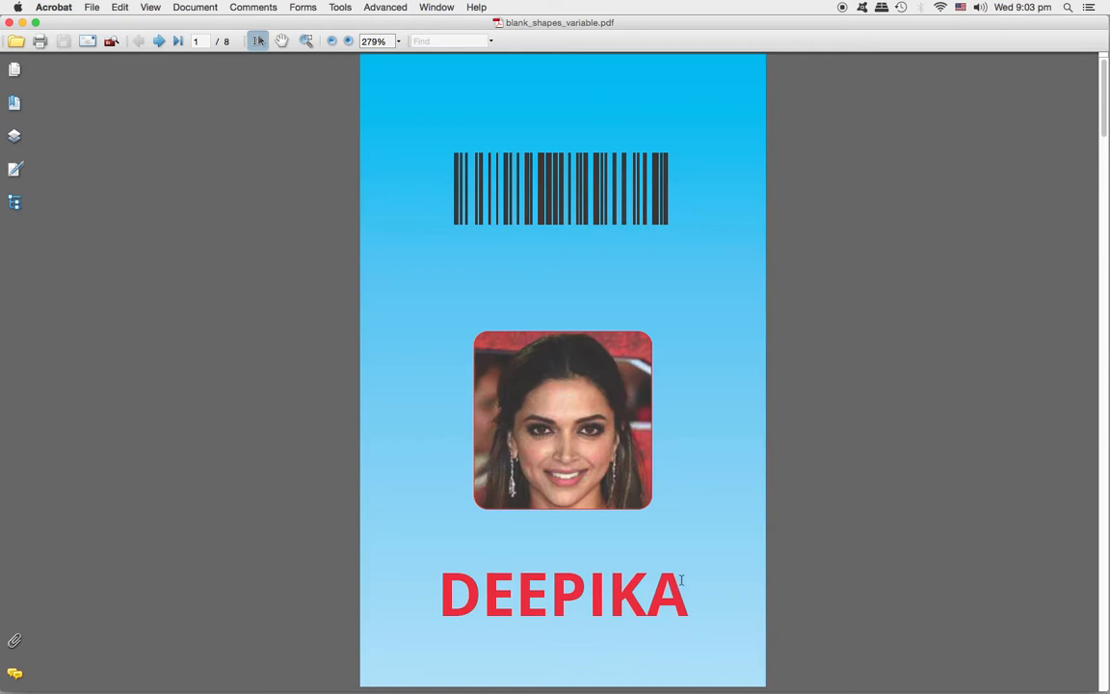
click(159, 41)
click(159, 41)
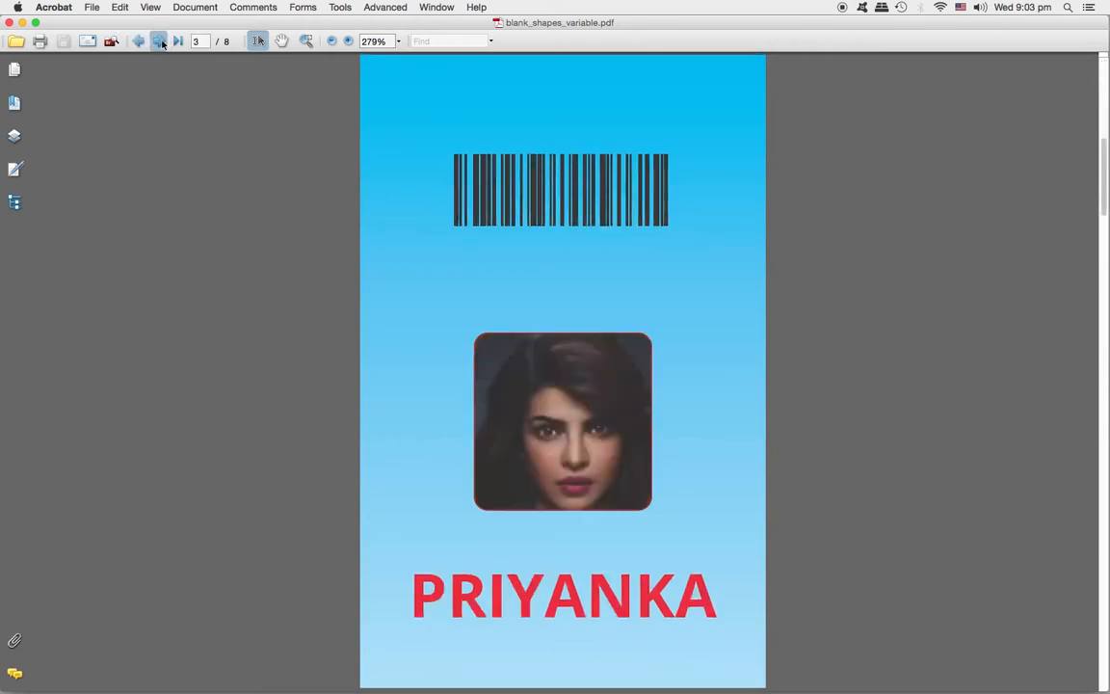
click(159, 41)
click(159, 41)
click(159, 41)
click(160, 40)
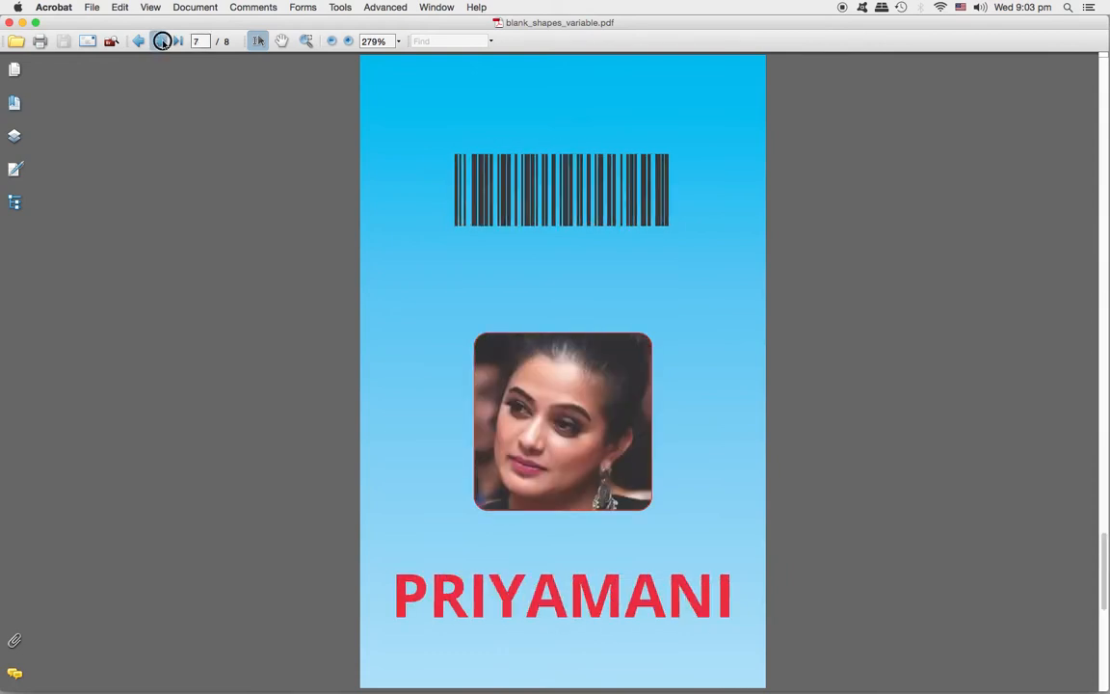
Step: View the last merged card in Acrobat and rename blank_shapes_variable.pdf in the Edited Pictures folder to front.pdf
click(160, 41)
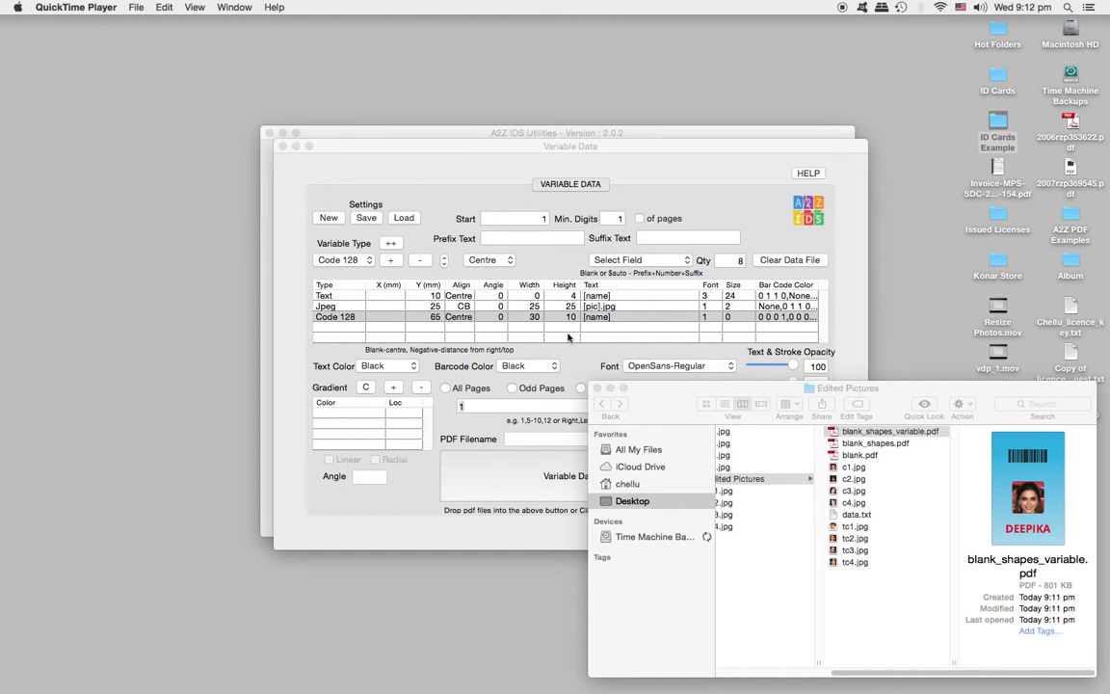
click(880, 435)
click(880, 434)
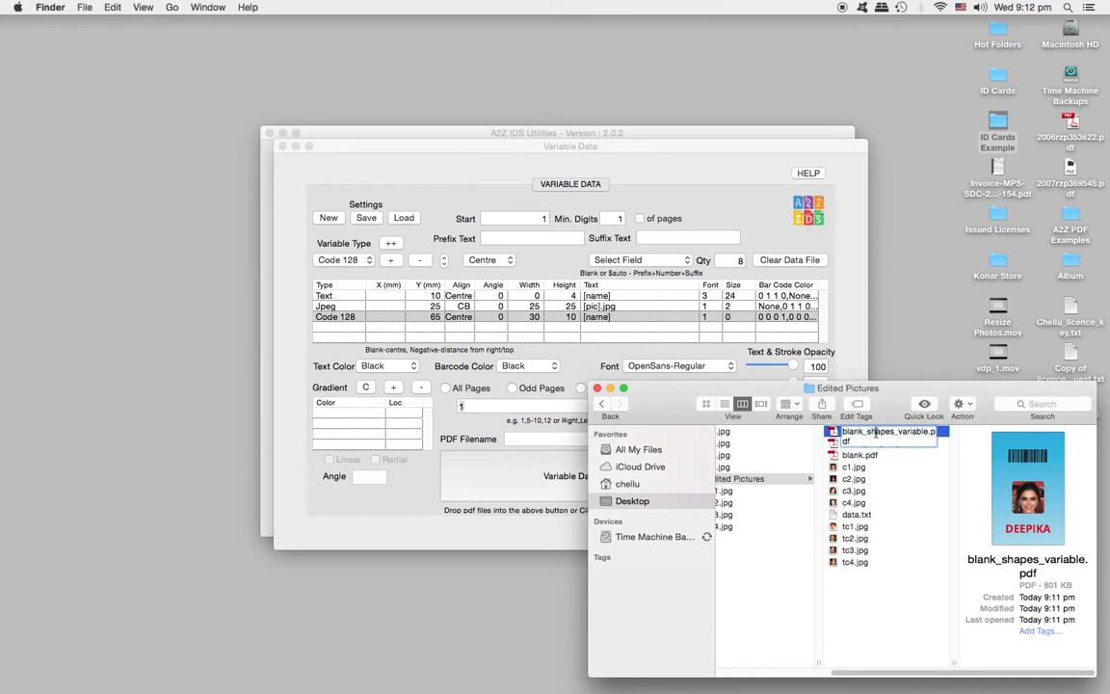
click(848, 431)
drag(848, 431, 934, 452)
text(front)
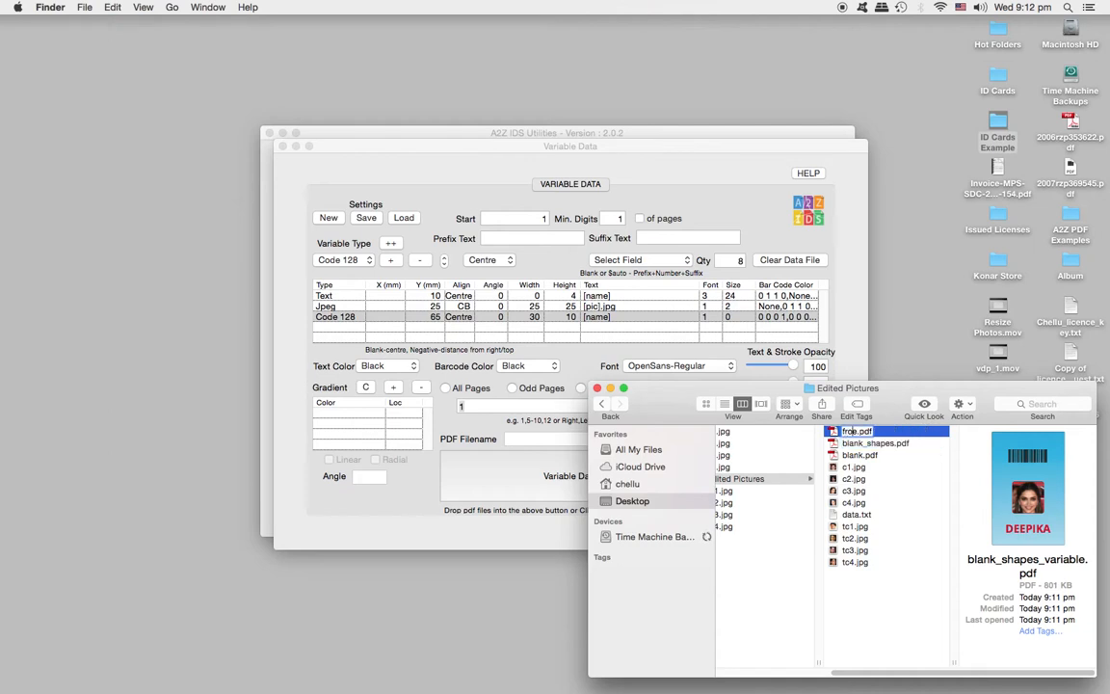
key(BackSpace)
click(677, 405)
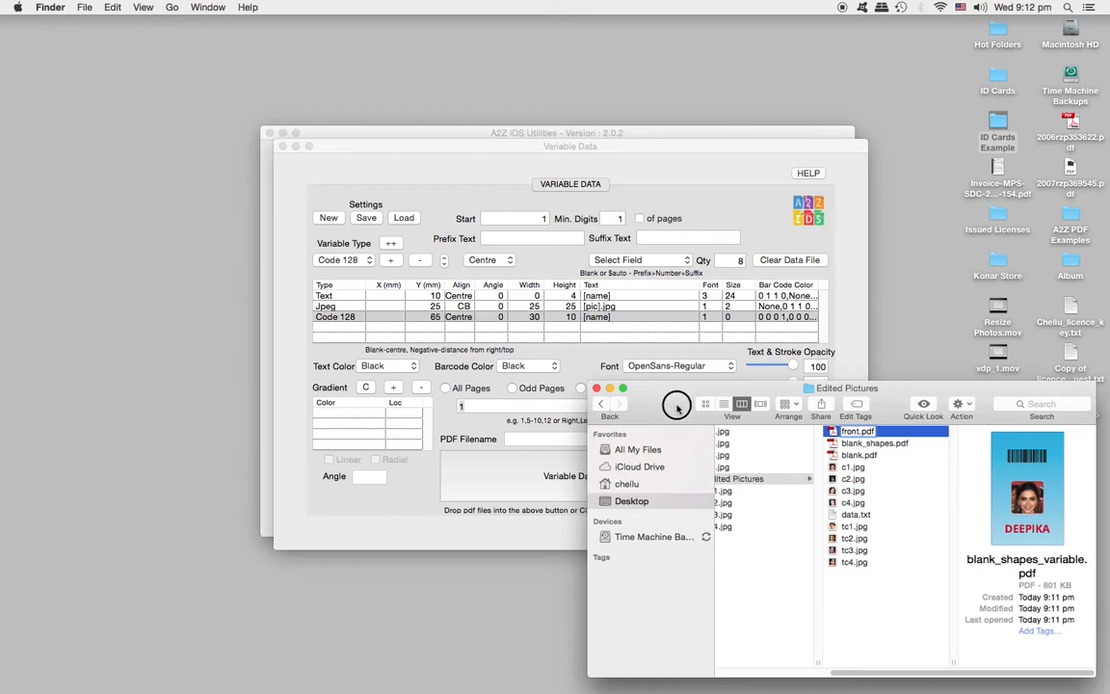
click(864, 445)
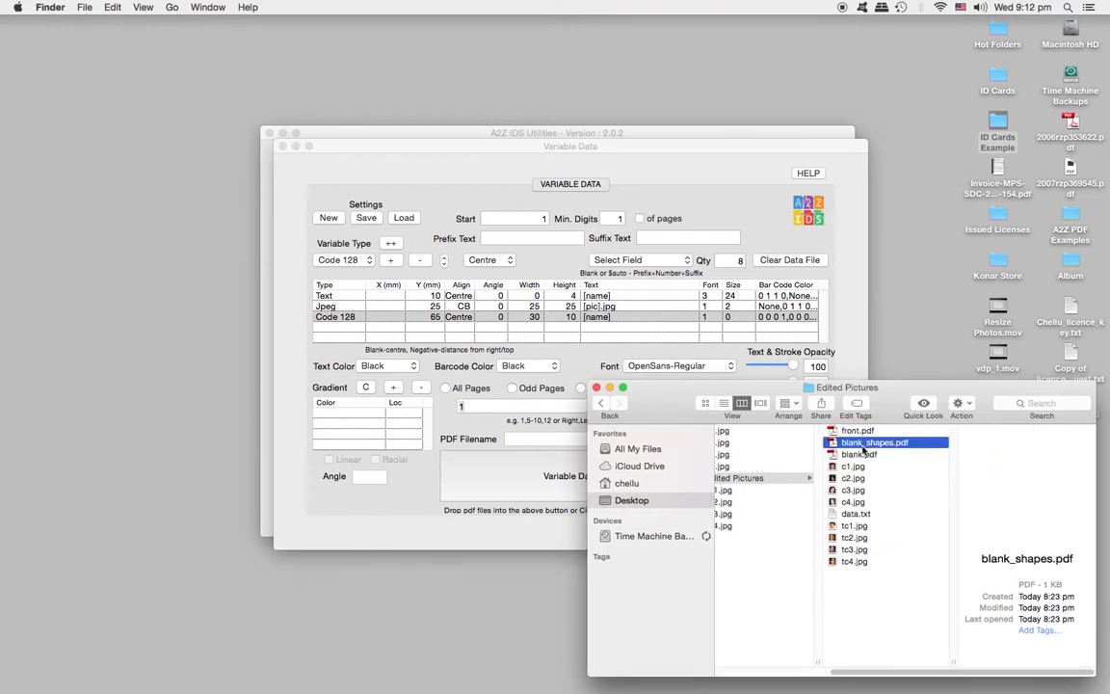
Step: Switch to A2Z IDS, start a new variable data setup that clears the existing items, and add a Text item
click(677, 219)
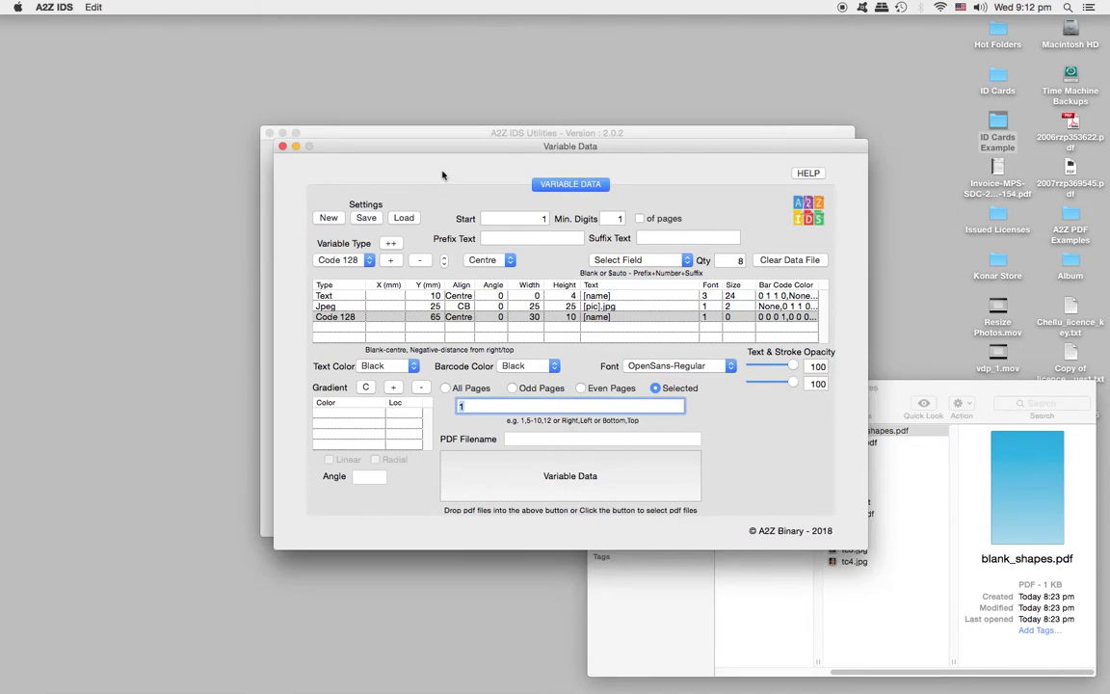
click(328, 218)
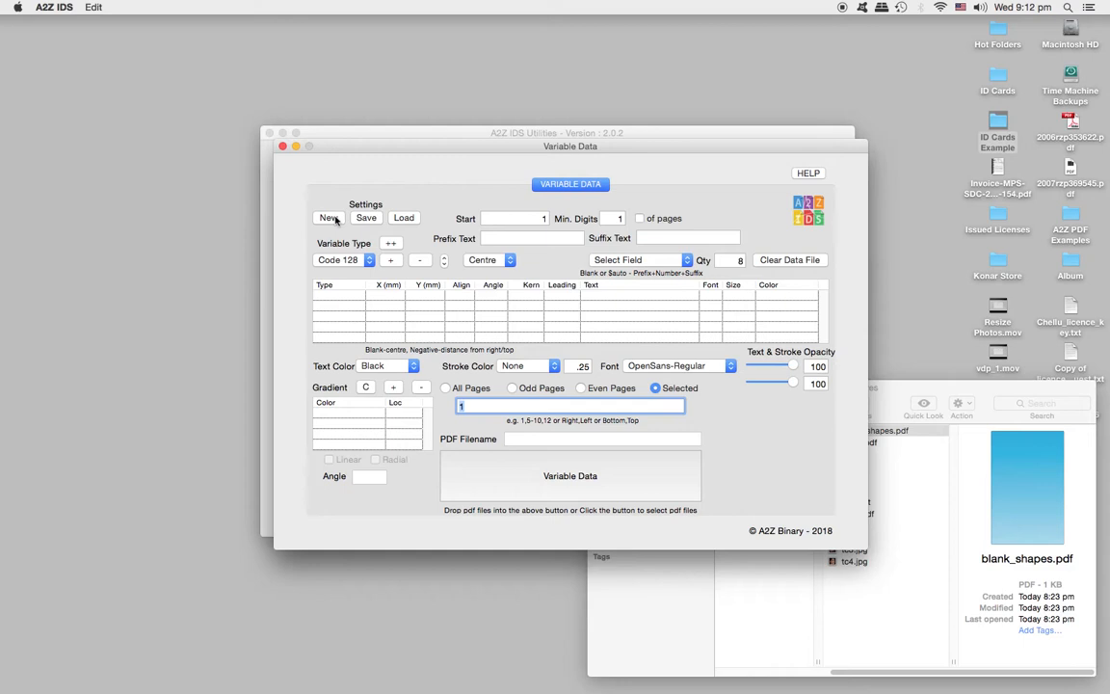
click(371, 260)
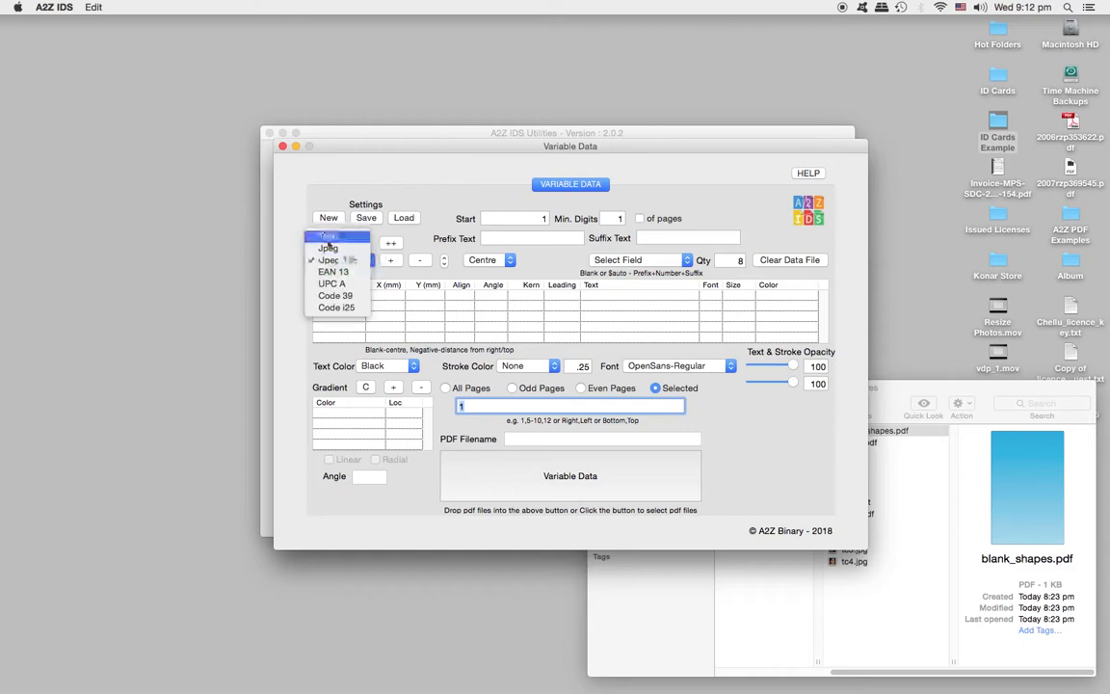
click(337, 237)
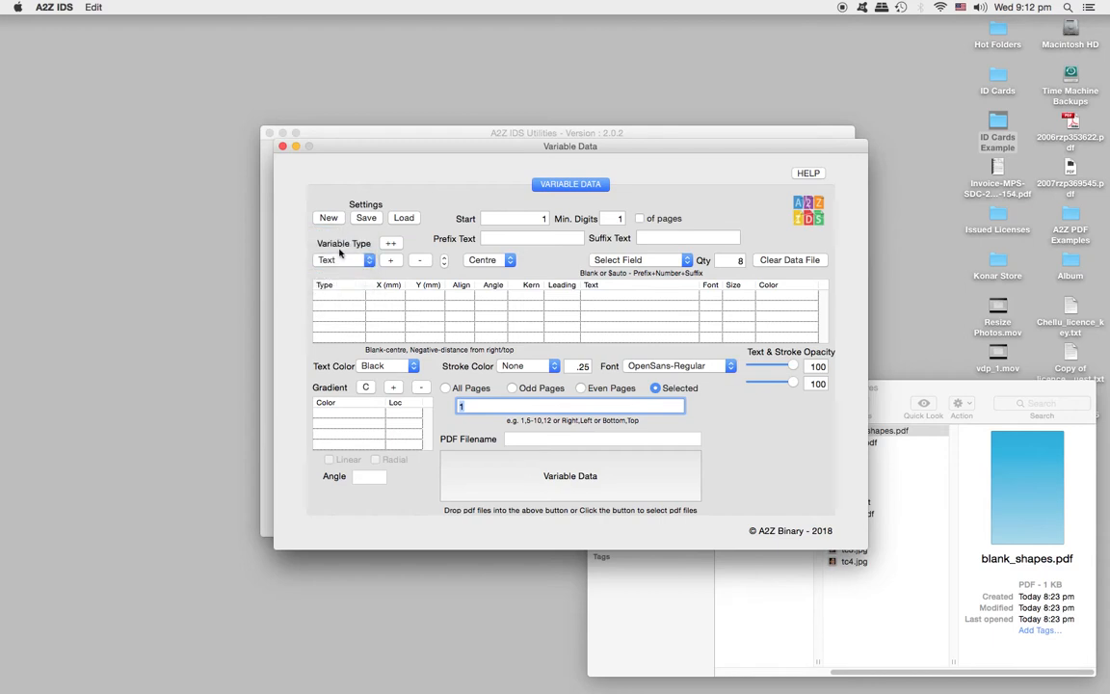
click(394, 262)
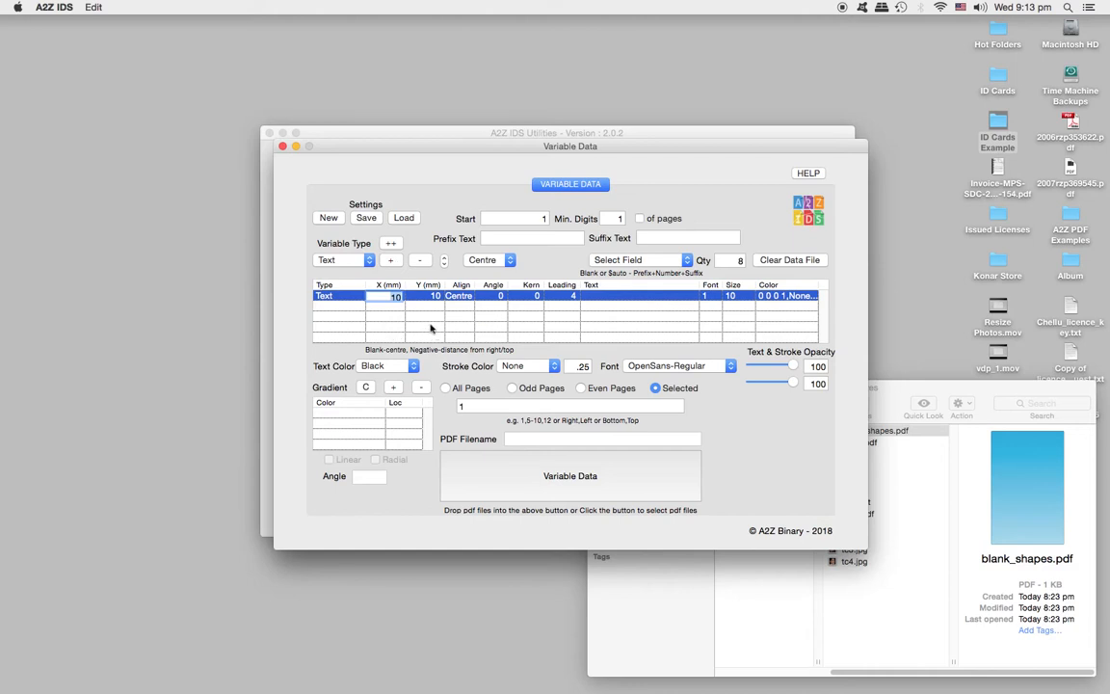
Step: Centre the text item horizontally by leaving its X position blank and set its Y position to 50 mm
key(BackSpace)
click(437, 299)
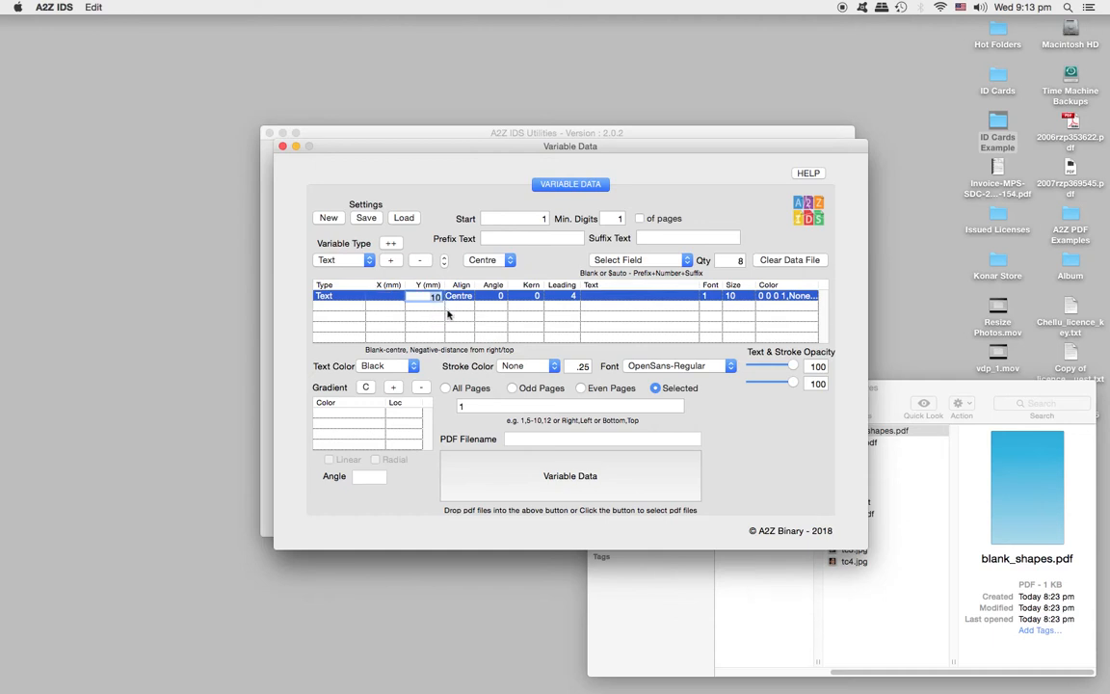
text(50)
Step: Set the text item's leading to 5, its text to the fields [add1], [add2] and [add3] on separate lines, and its colour to Cyan
click(575, 297)
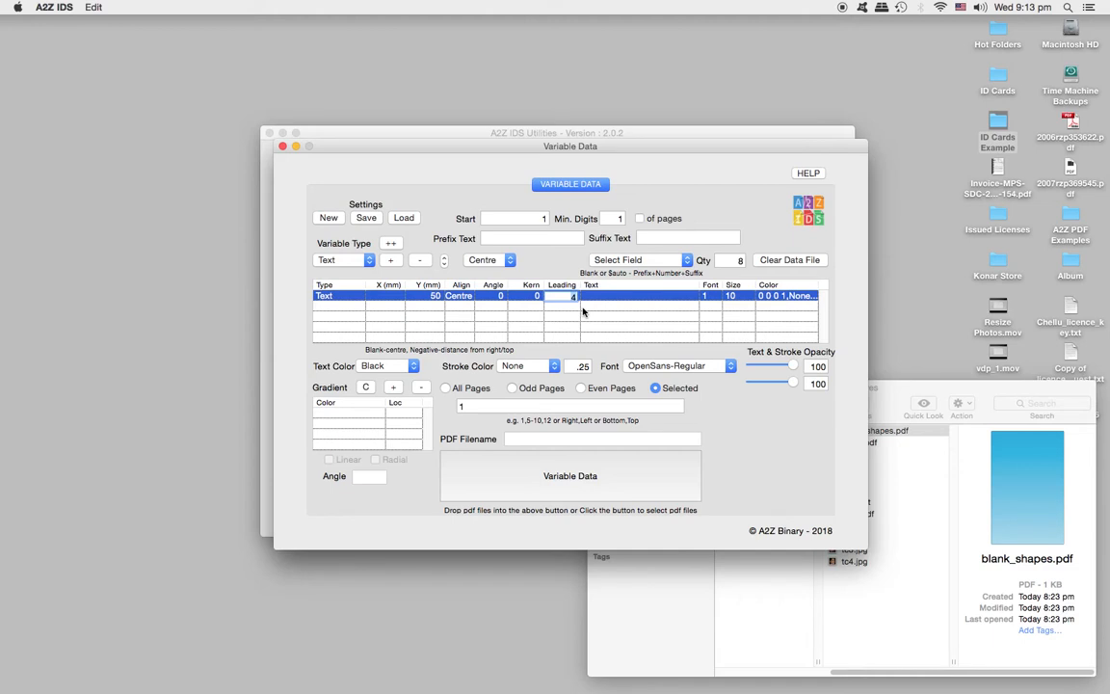
text(5)
click(592, 299)
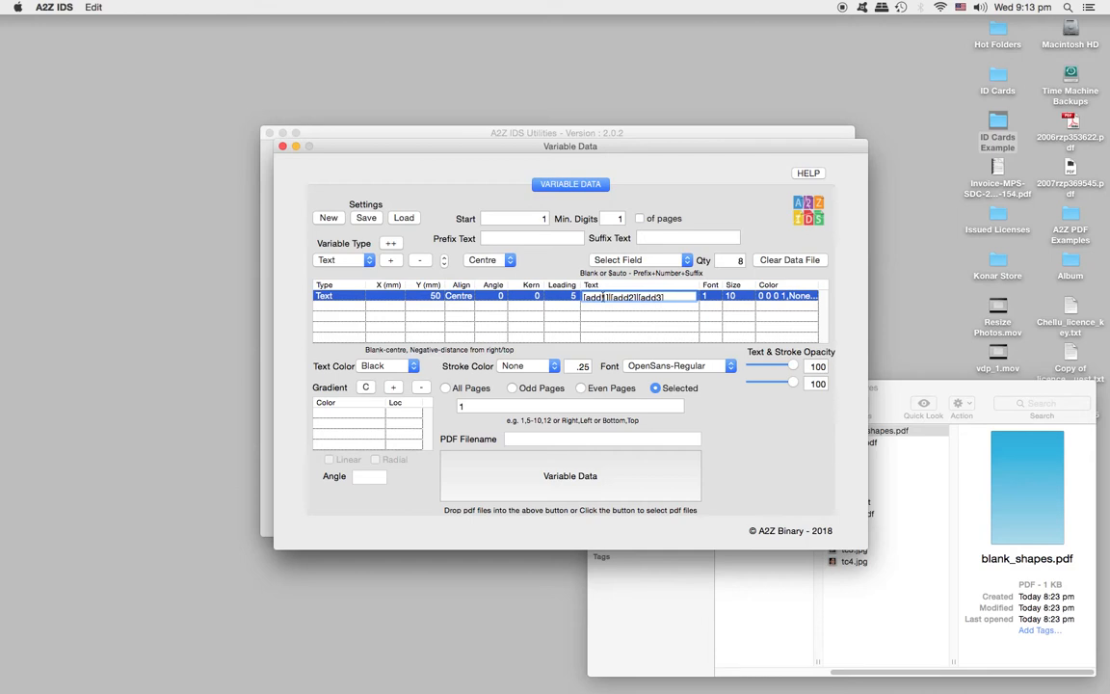
click(413, 366)
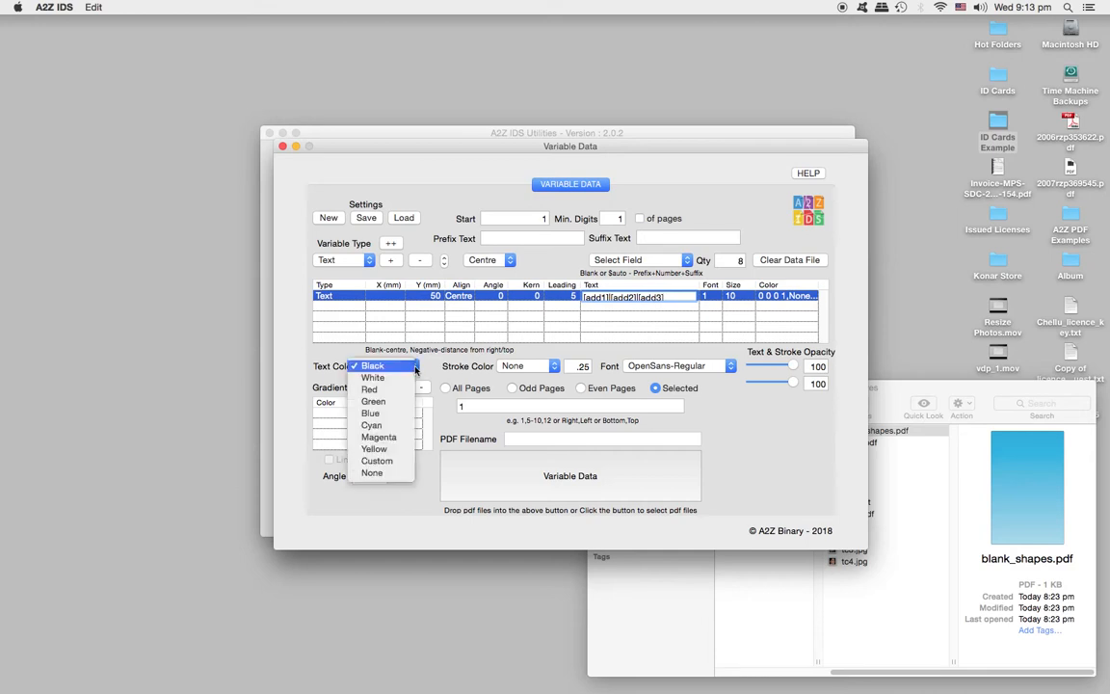
click(389, 428)
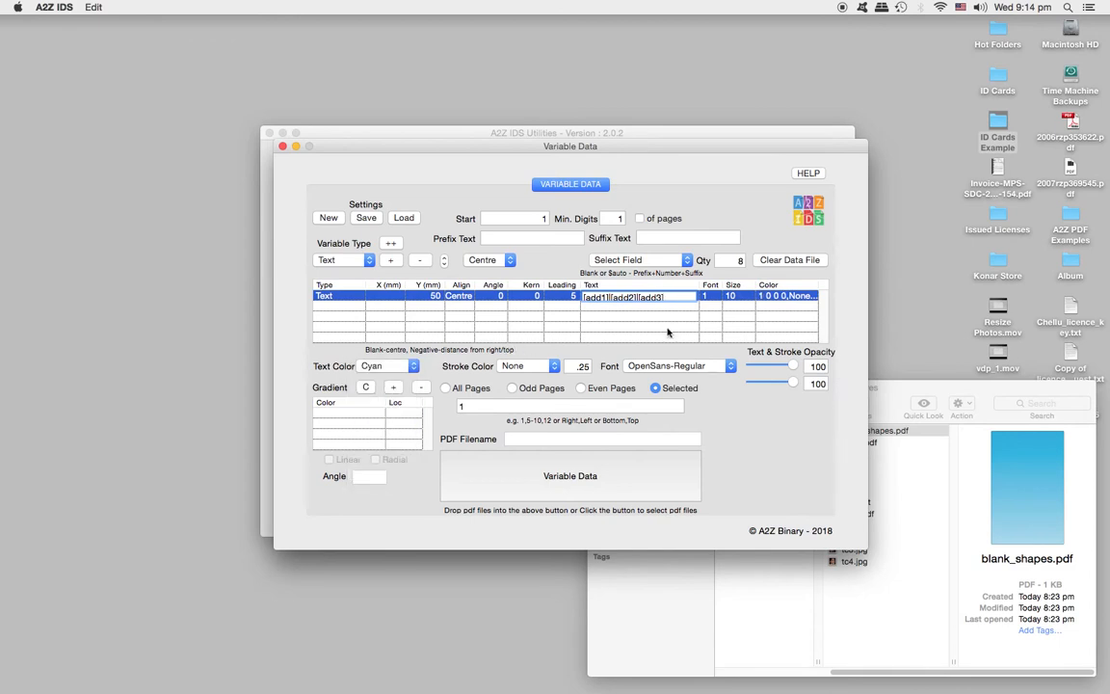
Step: Run the variable data merge on blank.pdf from the Edited Pictures folder
drag(985, 391, 1017, 388)
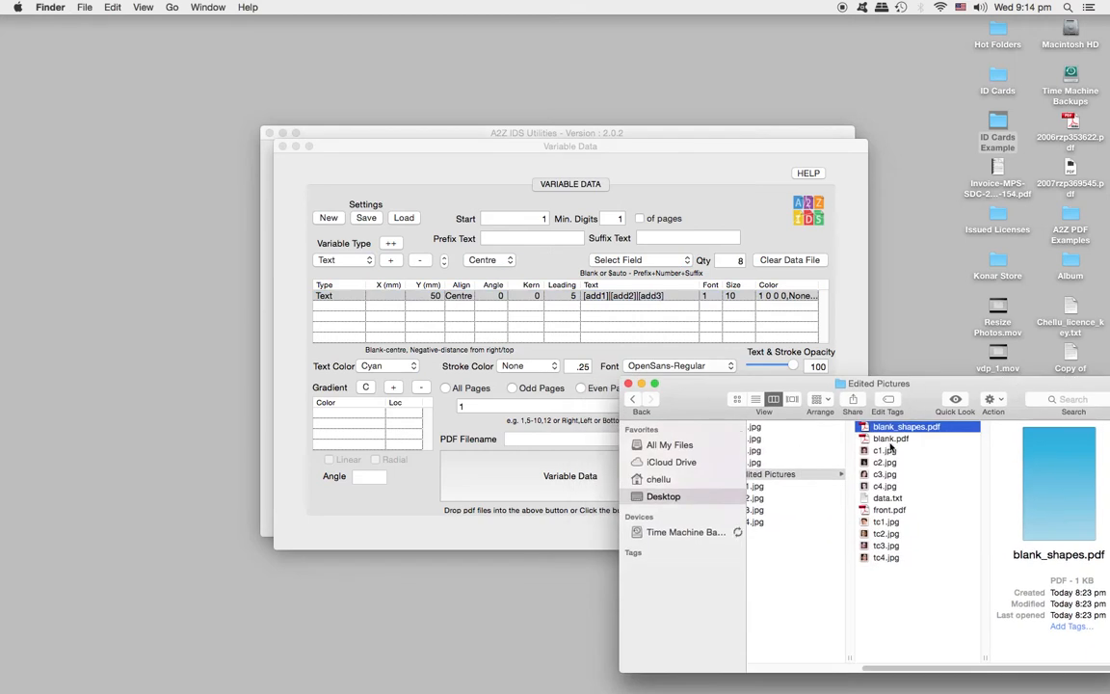
drag(920, 388, 953, 382)
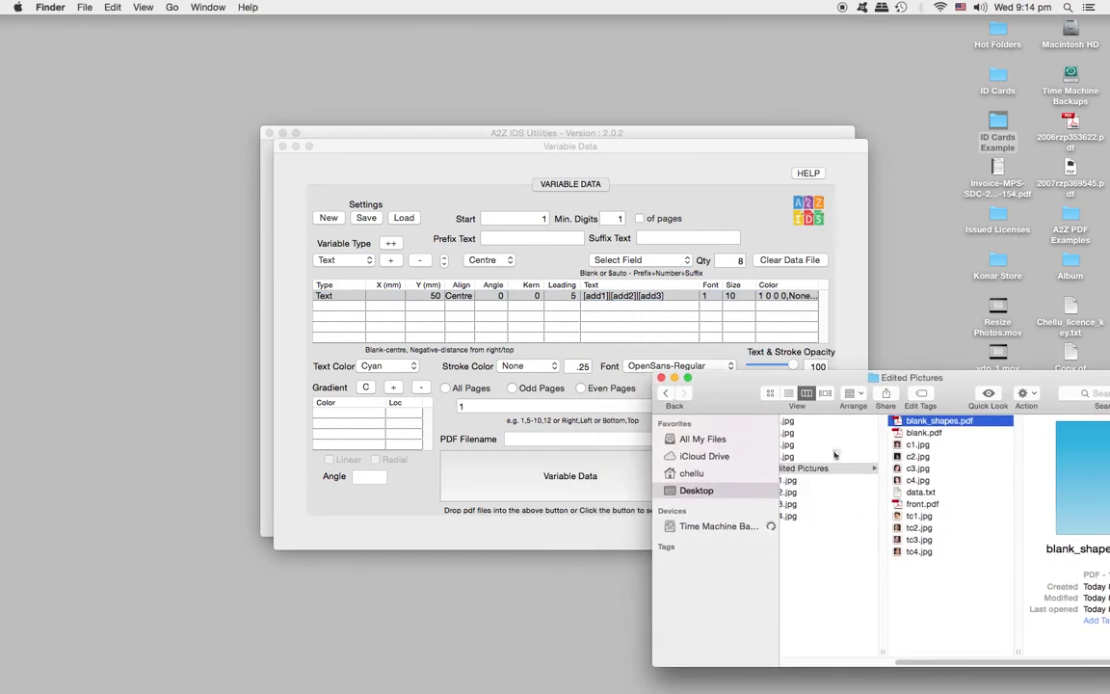
click(928, 434)
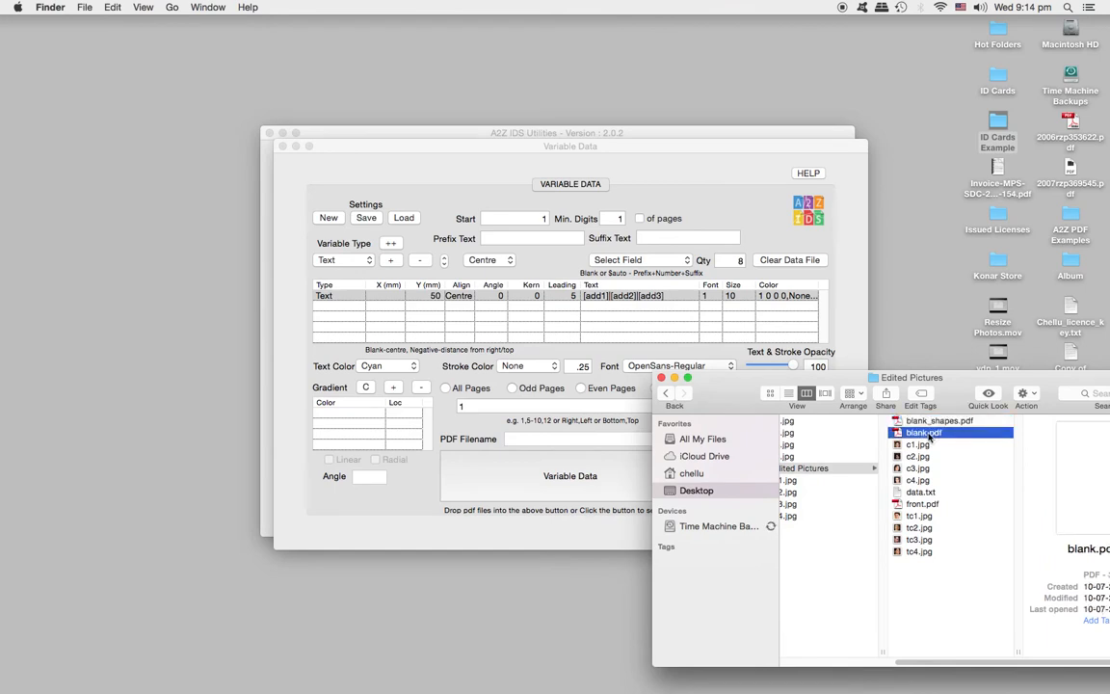
click(897, 436)
drag(897, 435, 558, 475)
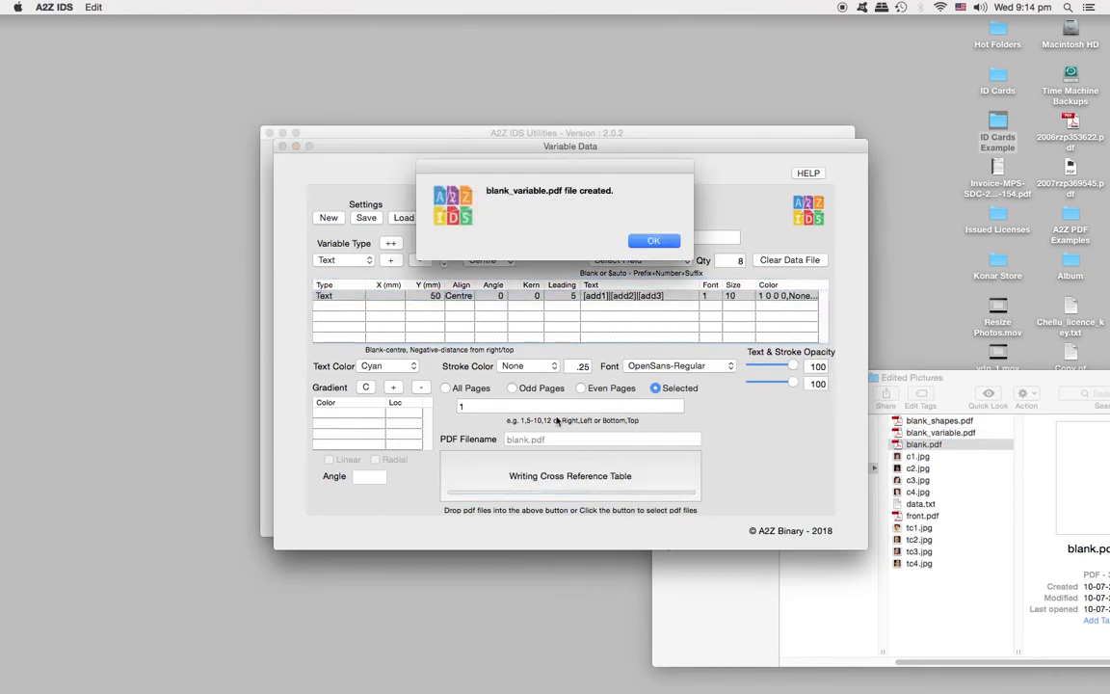
click(654, 242)
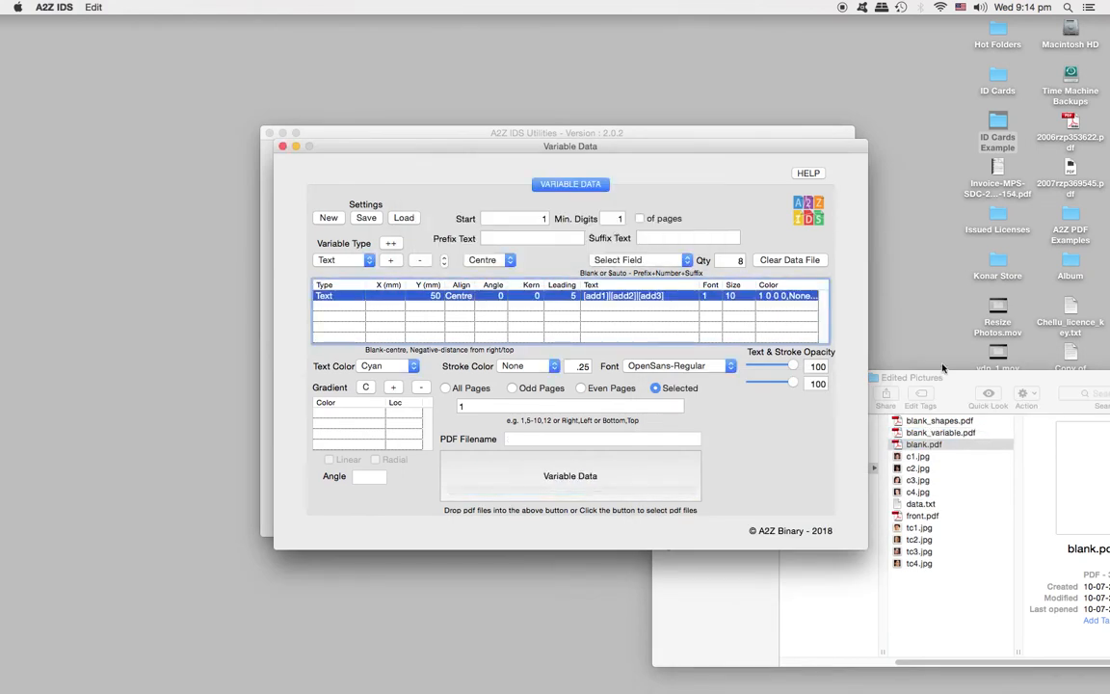
Step: Open the generated blank_variable.pdf in Acrobat, page through it to check the address lines on each card back, and close it
drag(935, 378, 802, 360)
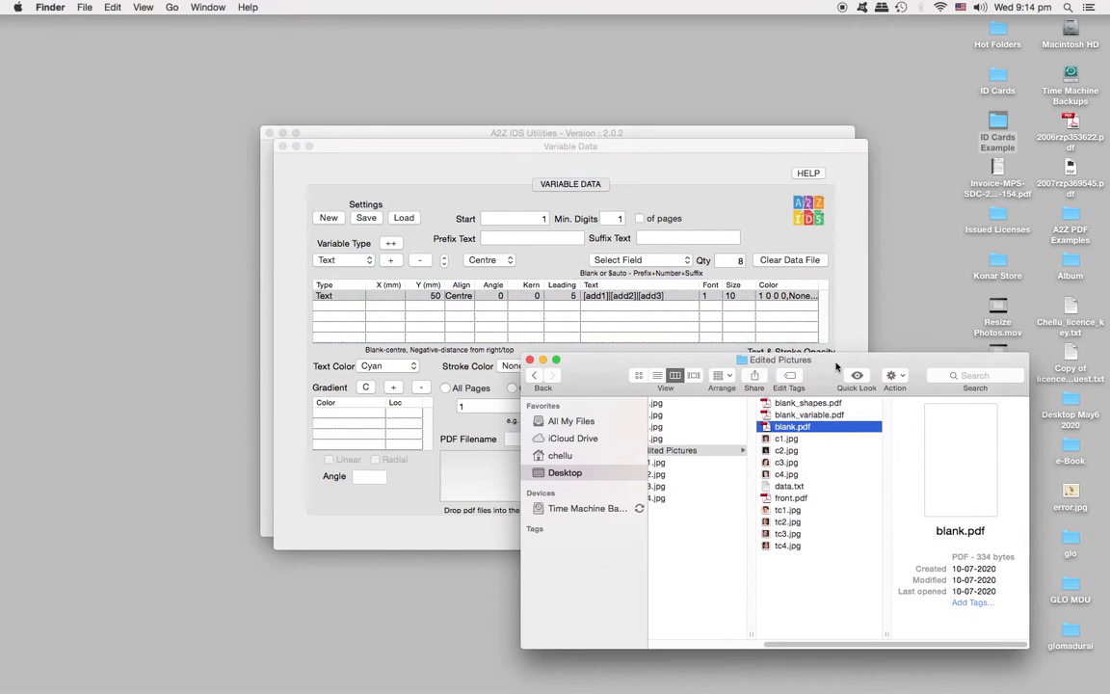
click(815, 416)
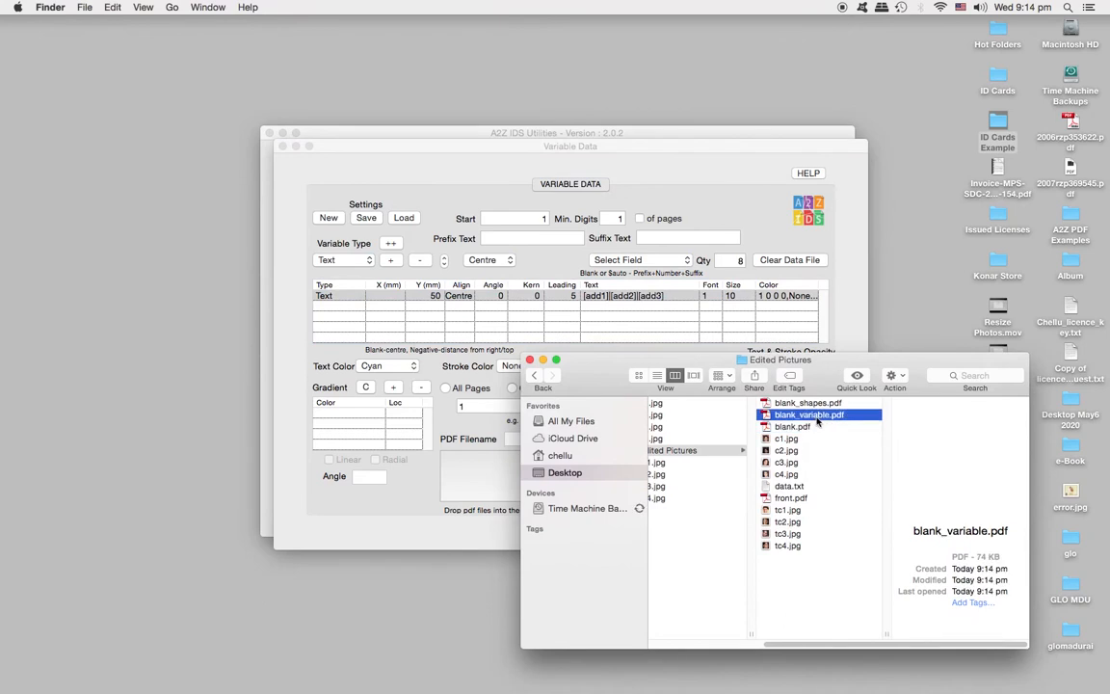
click(766, 414)
double_click(767, 415)
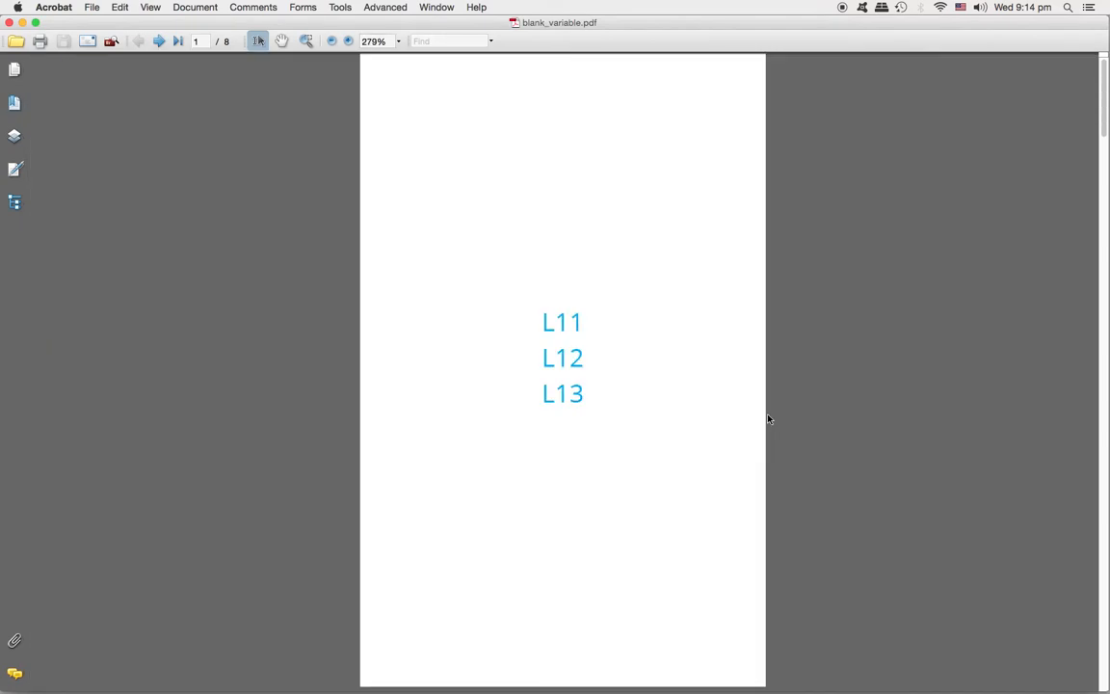
click(159, 42)
click(159, 41)
click(159, 41)
click(159, 41)
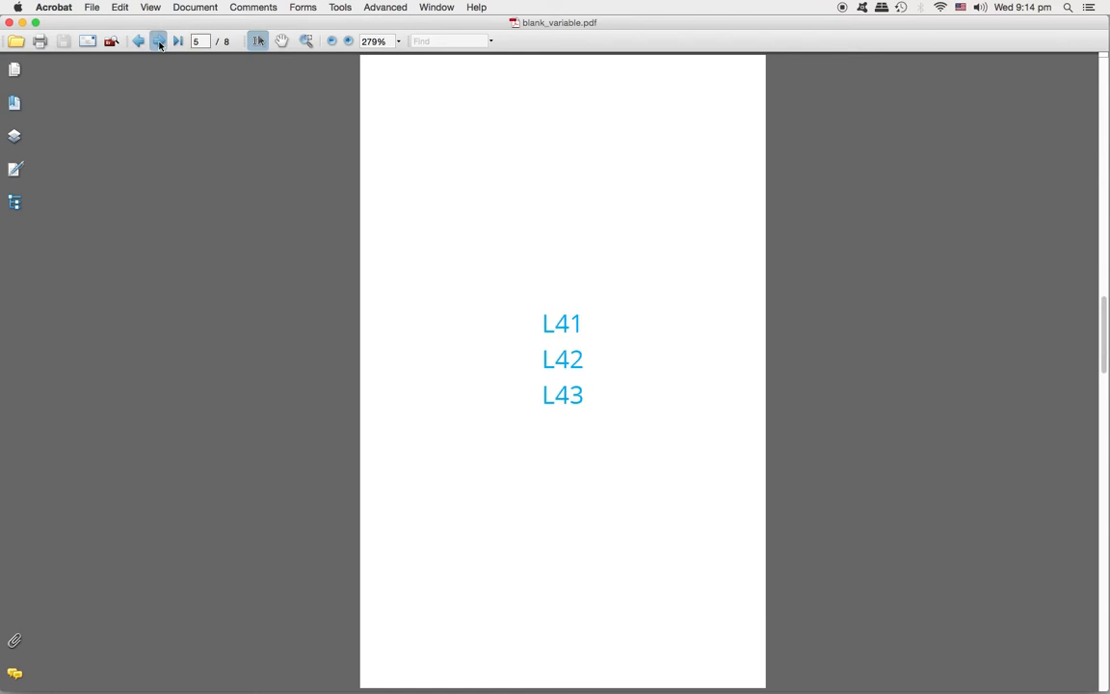
click(159, 42)
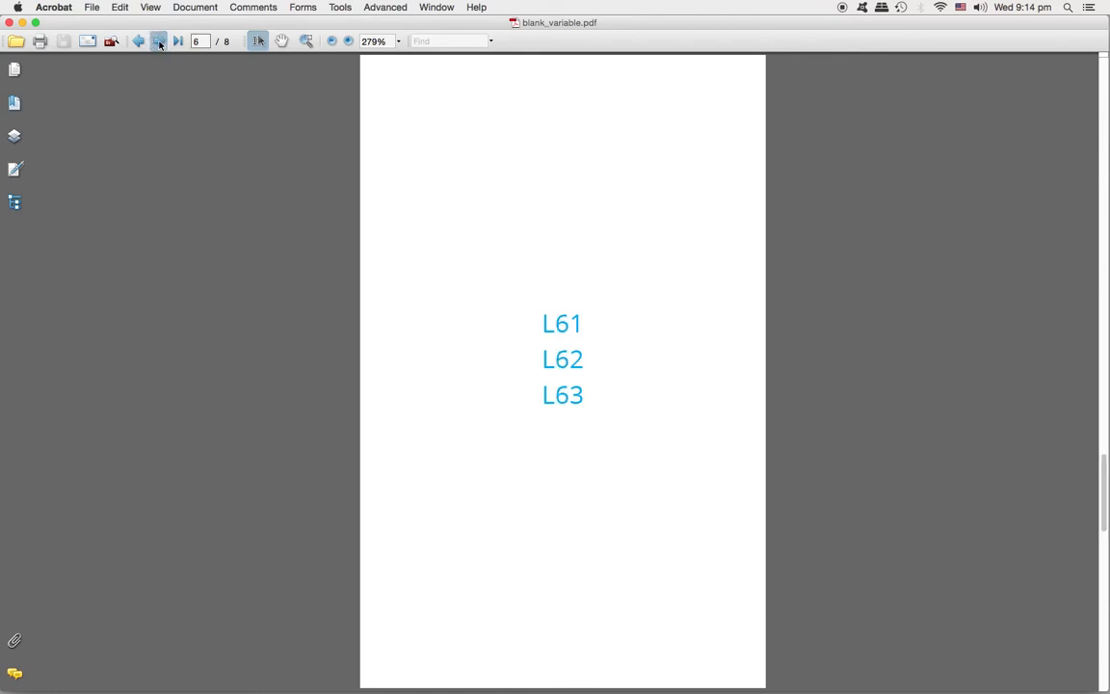
click(10, 22)
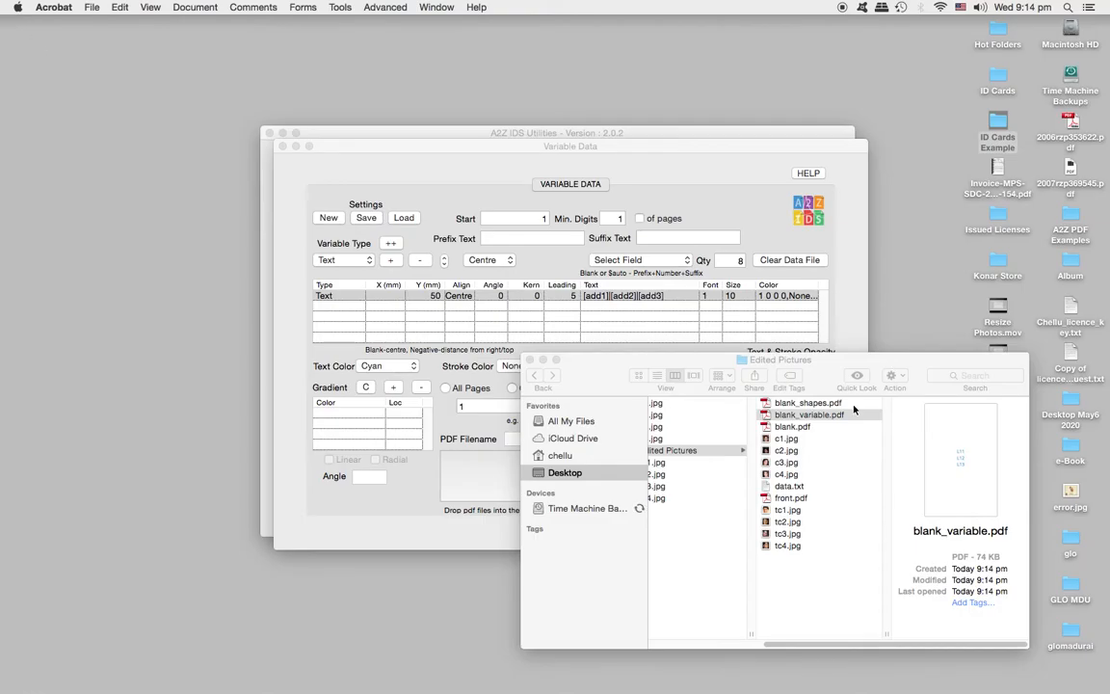
Step: Rename blank_variable.pdf in the Edited Pictures folder to back.pdf
click(800, 417)
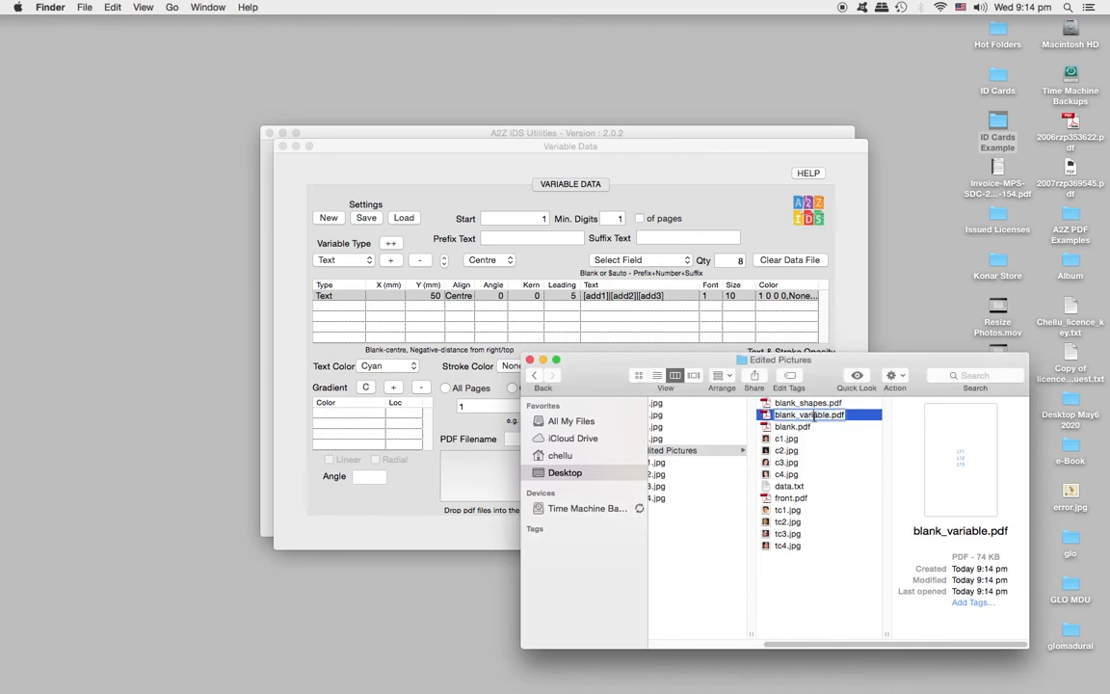
drag(774, 416, 829, 418)
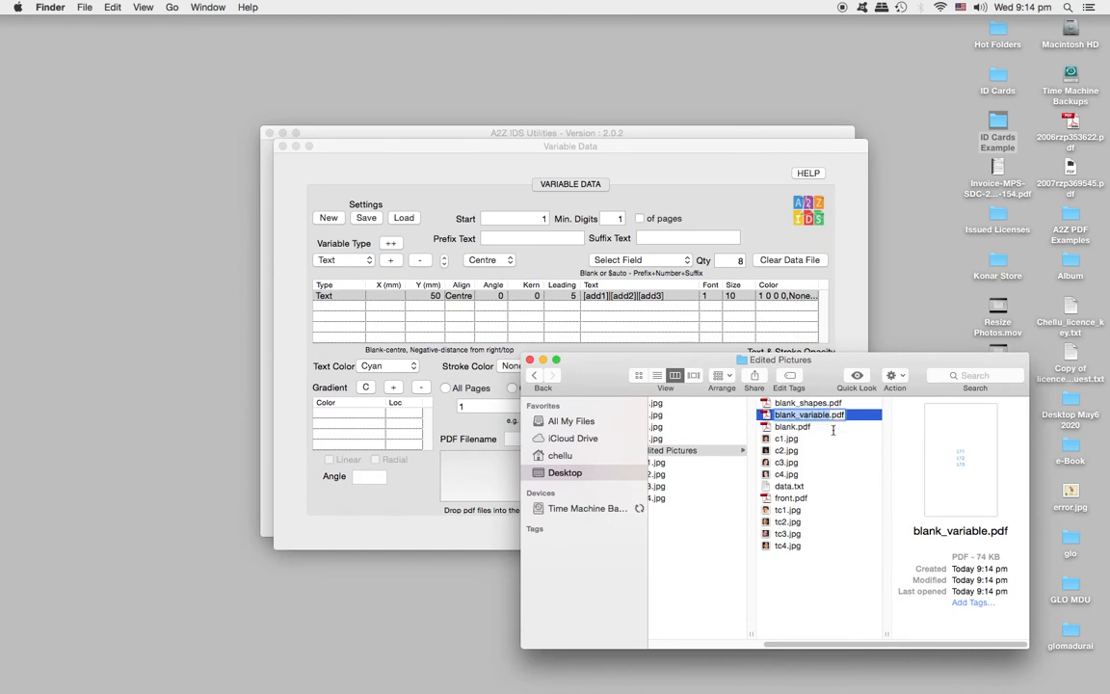
text(back)
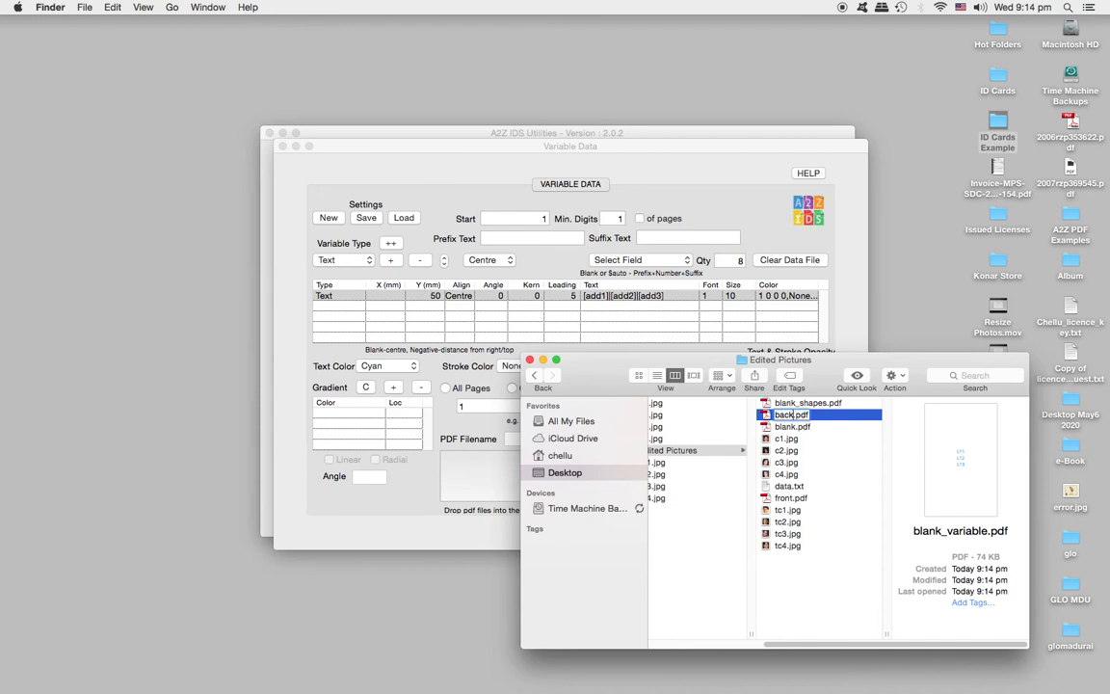
key(Return)
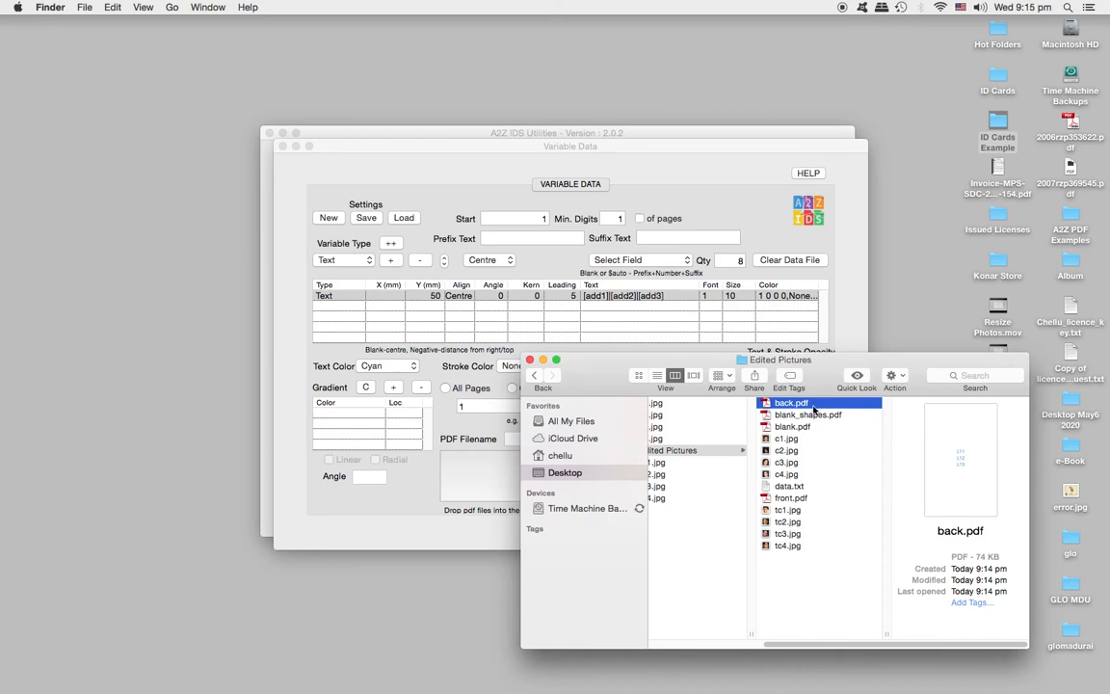
Step: Close Variable Data in A2Z IDS, open the Combine PDF tool, and add front.pdf followed by back.pdf to the files to combine
click(457, 173)
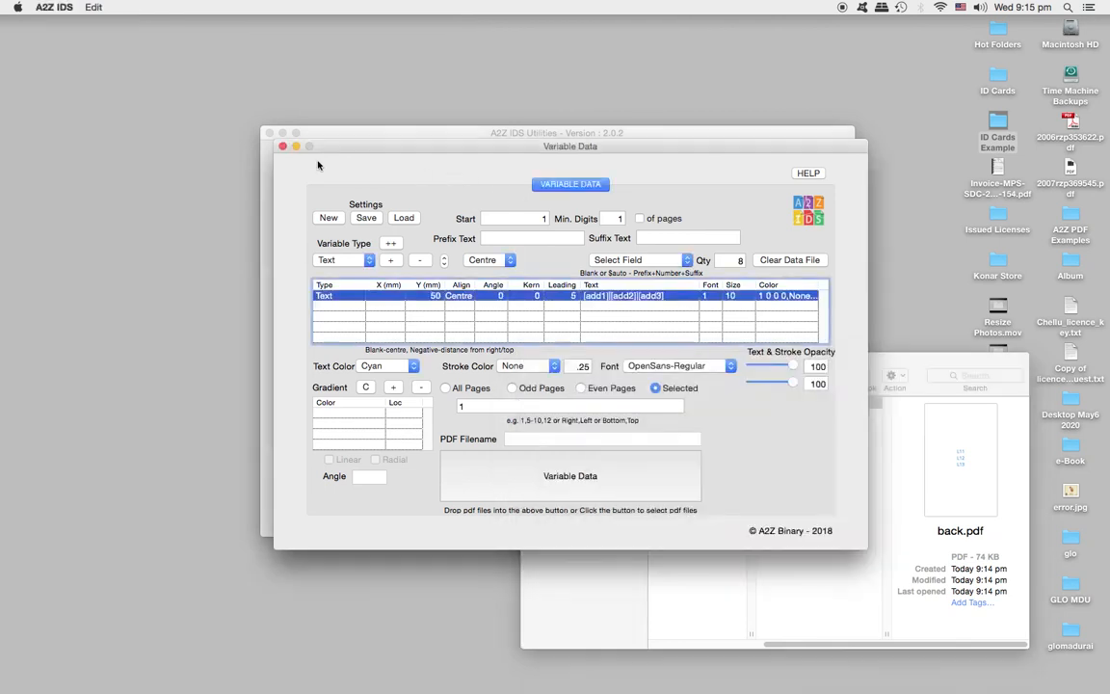
click(283, 146)
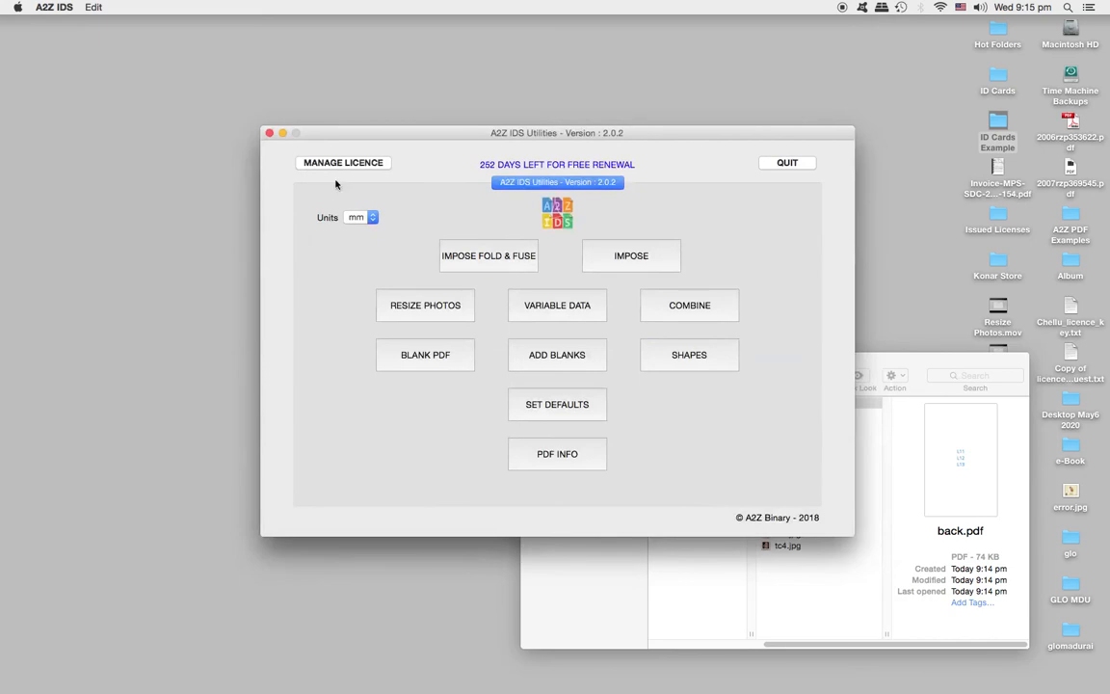
click(698, 309)
click(924, 364)
drag(767, 497, 523, 310)
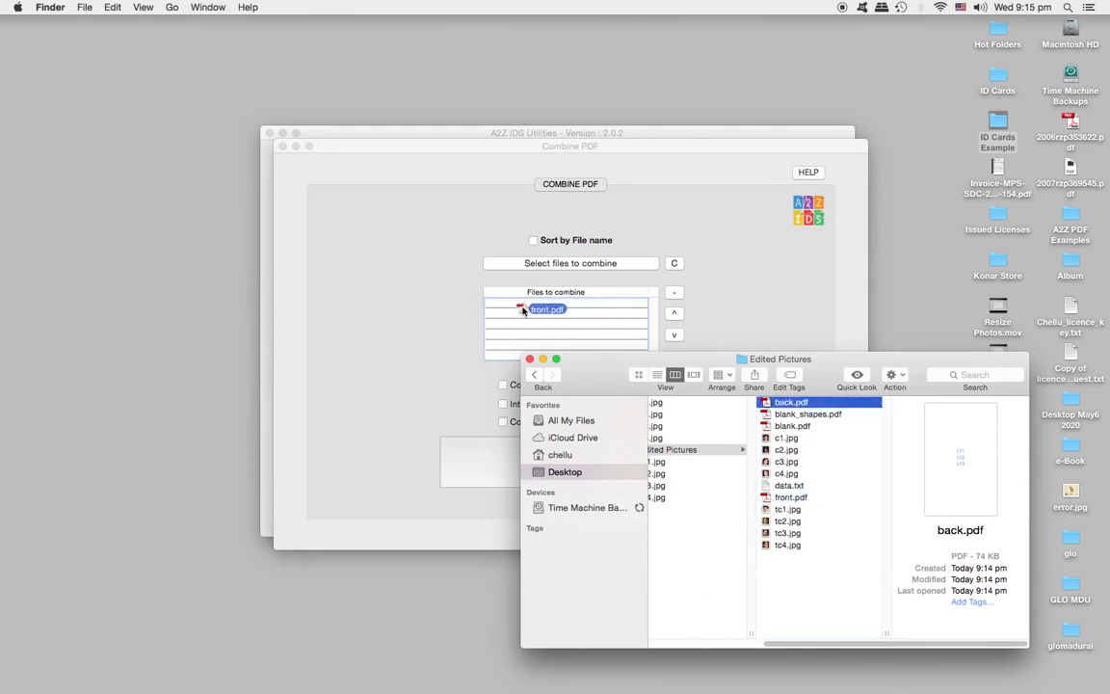
drag(767, 402, 528, 321)
Step: Combine front.pdf and back.pdf with the Combine as Odd & Even pages option enabled
drag(593, 372, 775, 412)
click(503, 384)
click(503, 385)
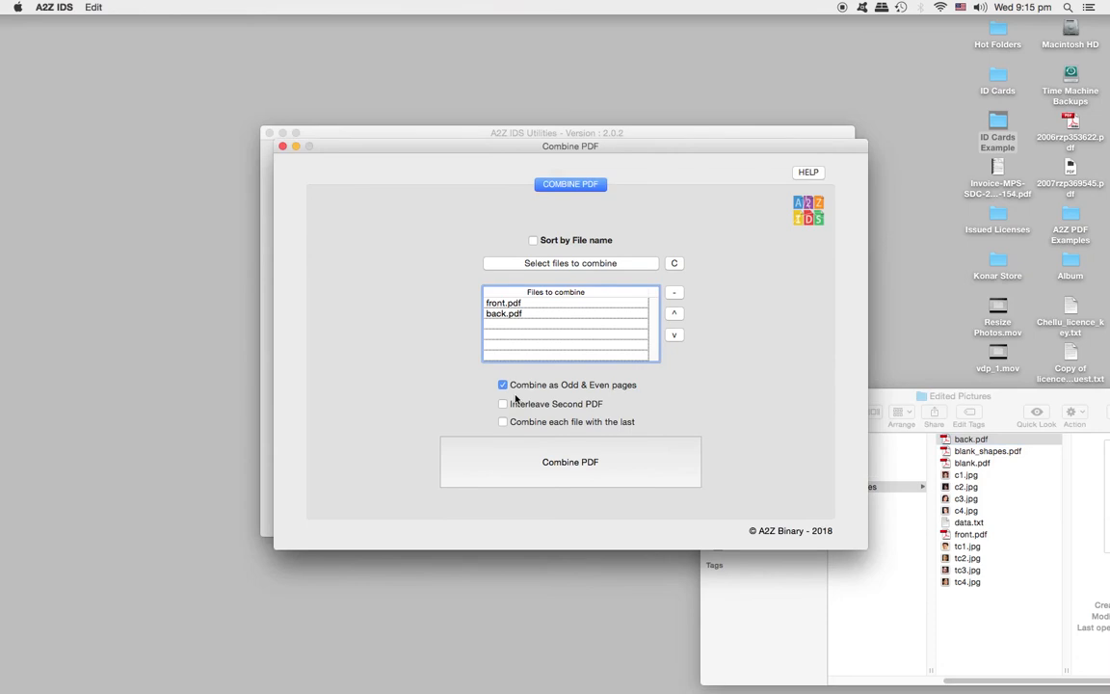
click(571, 466)
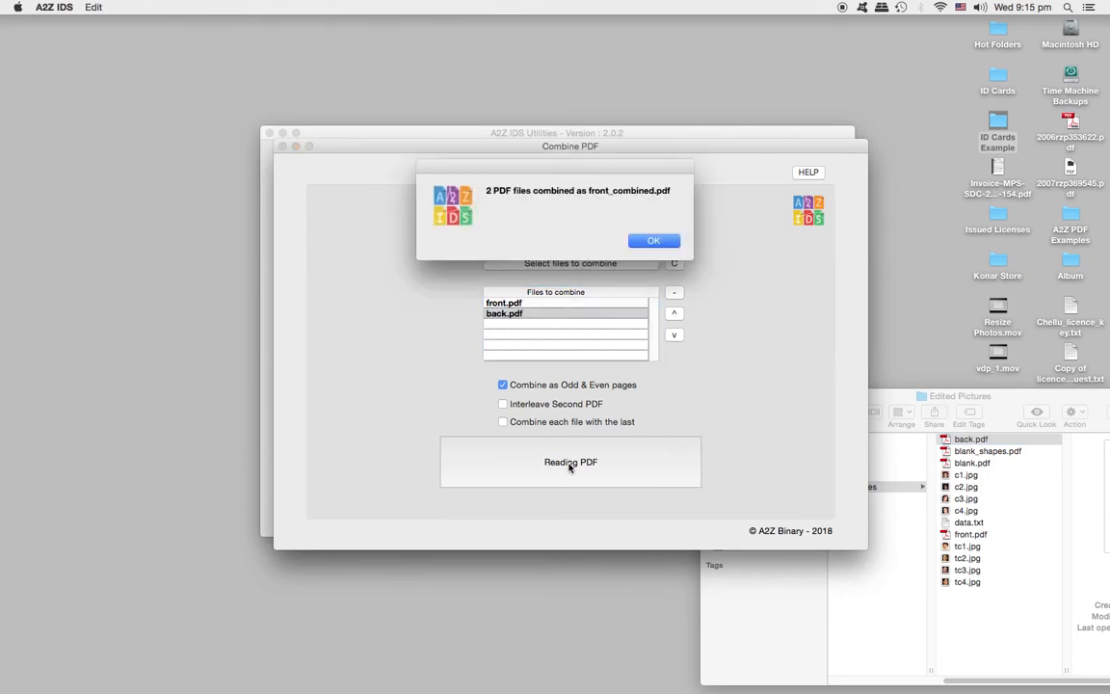
click(656, 240)
Step: Preview front_combined.pdf in the Edited Pictures folder and leaf through its pages to check that card fronts and backs alternate
drag(1021, 398, 785, 350)
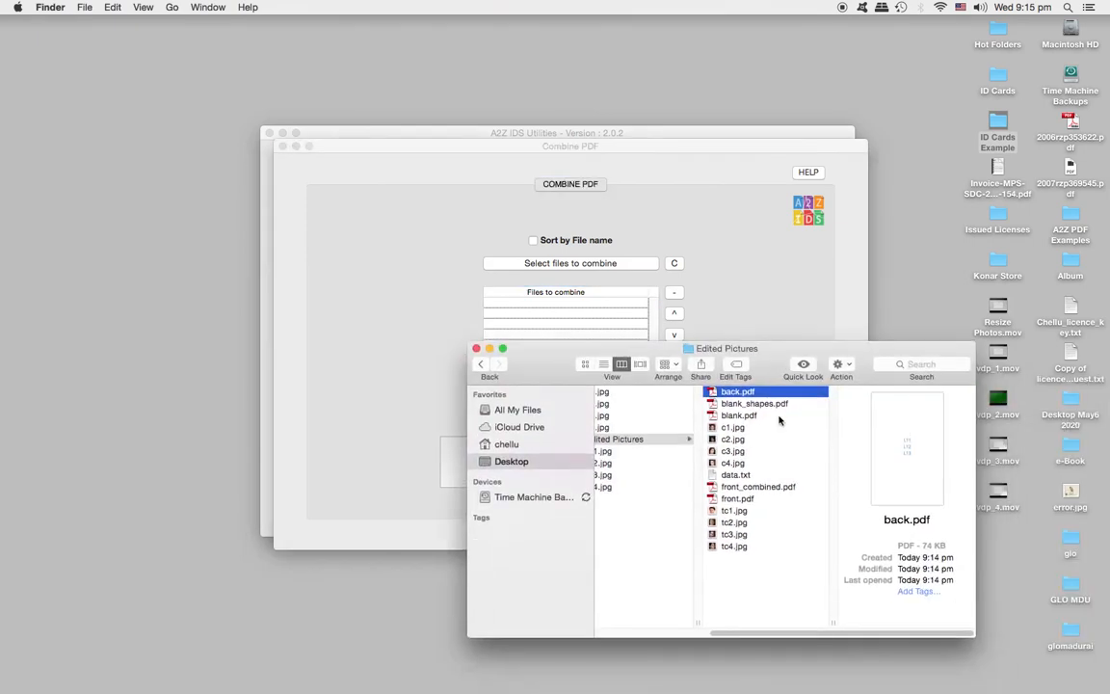
click(783, 487)
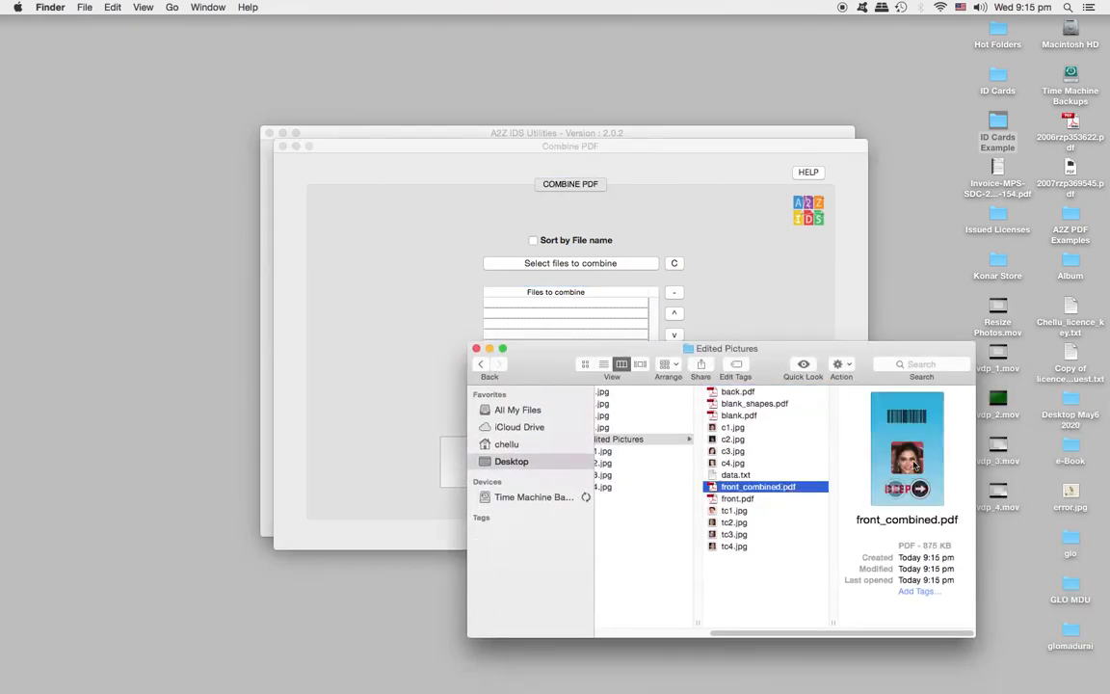
click(921, 489)
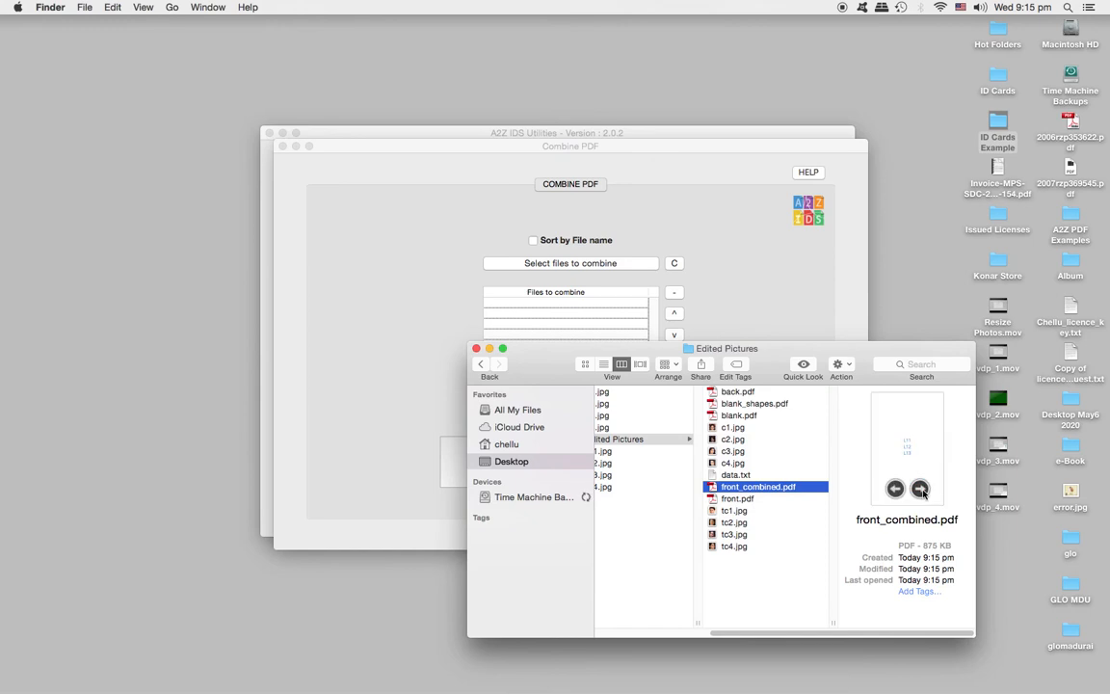
click(921, 489)
click(920, 490)
click(920, 489)
click(921, 490)
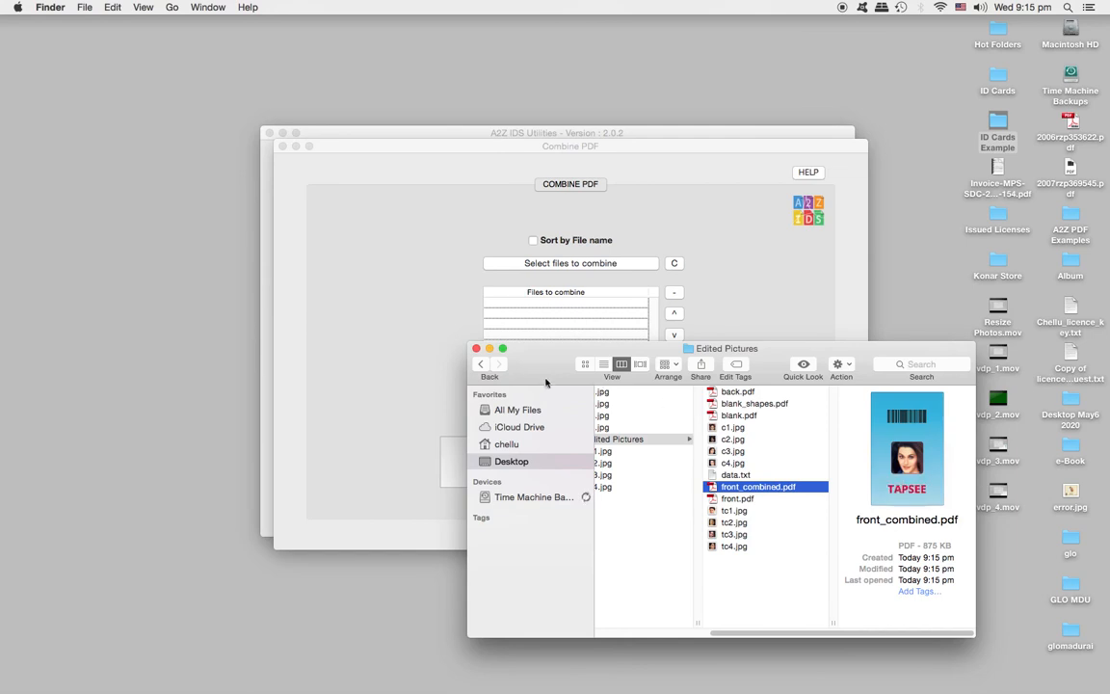
drag(528, 367, 670, 414)
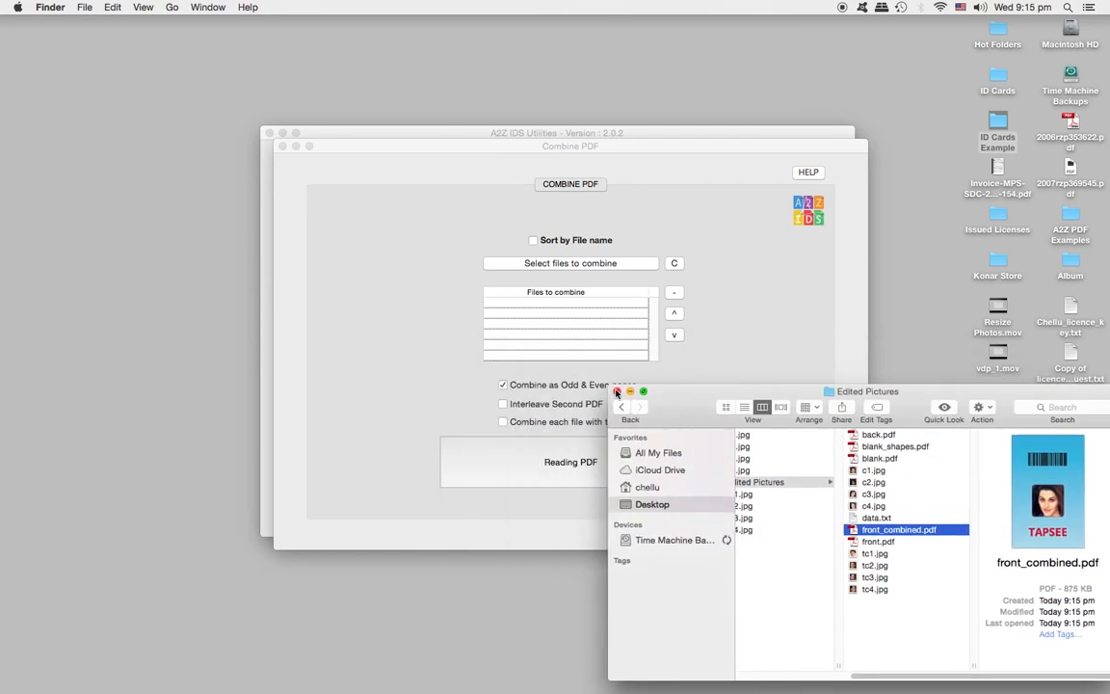